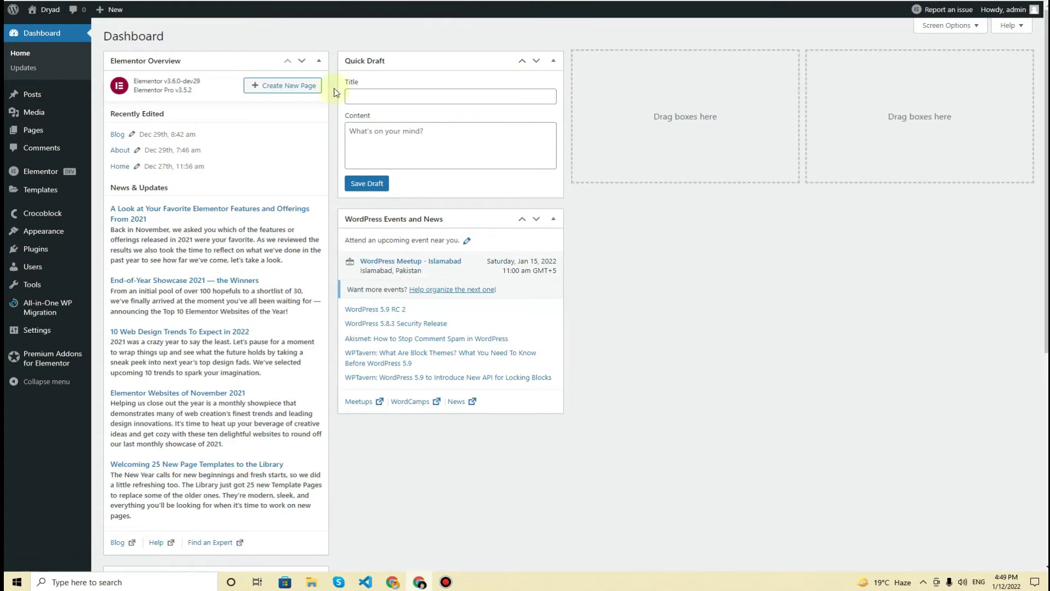
Search the plugin directory for "autoptimize", then install and activate the Autoptimize plugin.
mouse_move(43, 249)
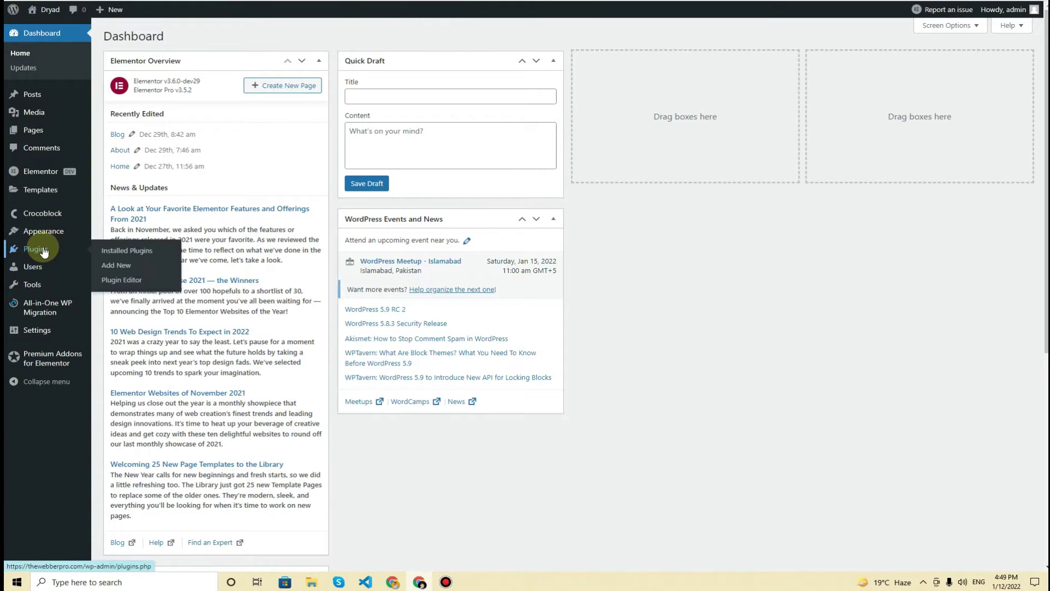
left_click(48, 250)
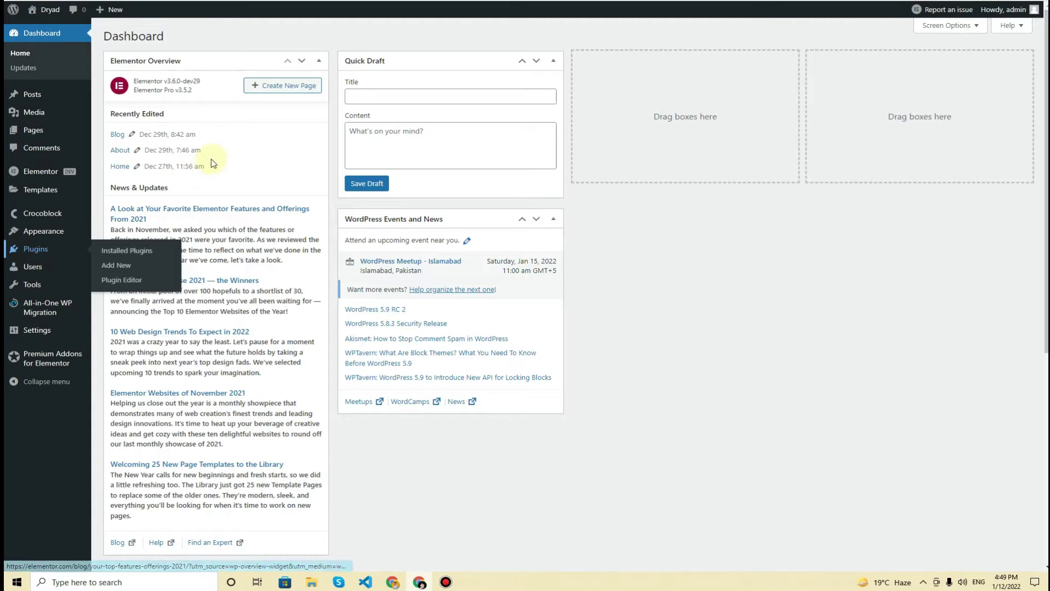
left_click(177, 36)
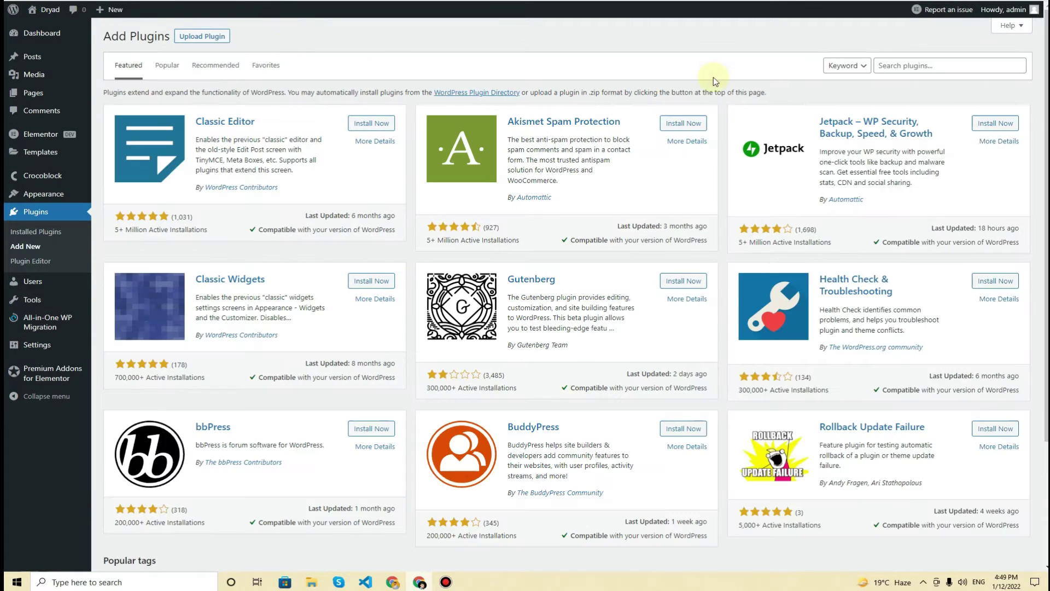
left_click(911, 65)
type("autoptimize")
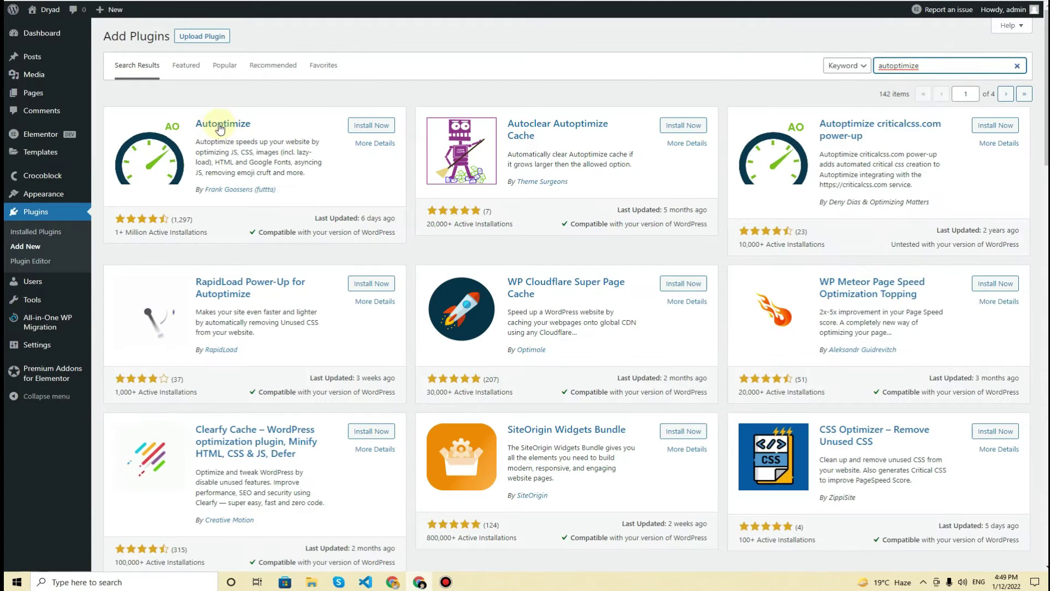
left_click(375, 126)
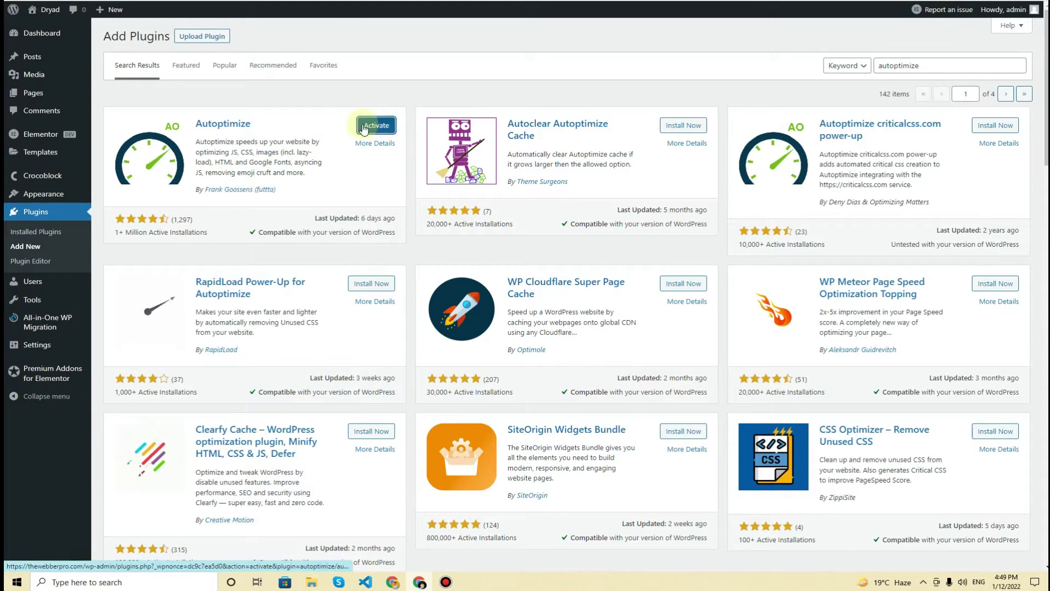
left_click(381, 128)
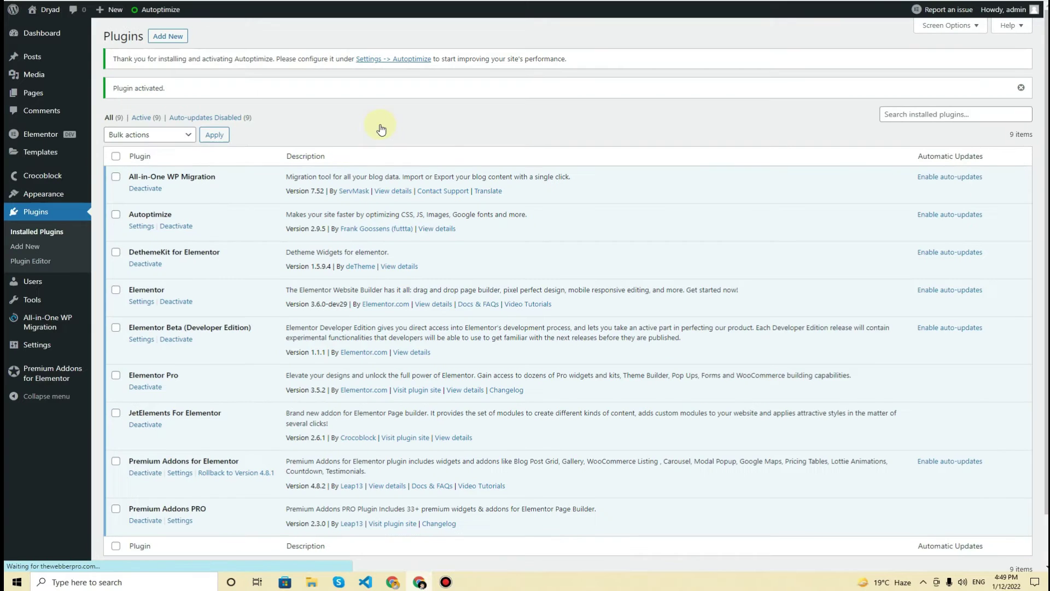
left_click(1021, 87)
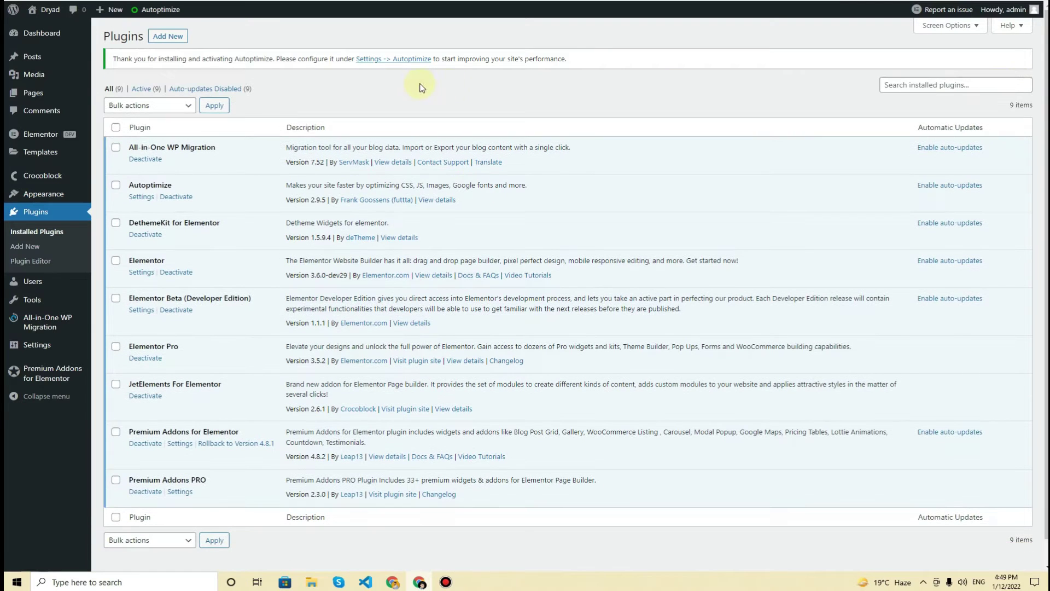
Clear the Autoptimize CSS/JS cache and open the Autoptimize settings page.
mouse_move(144, 10)
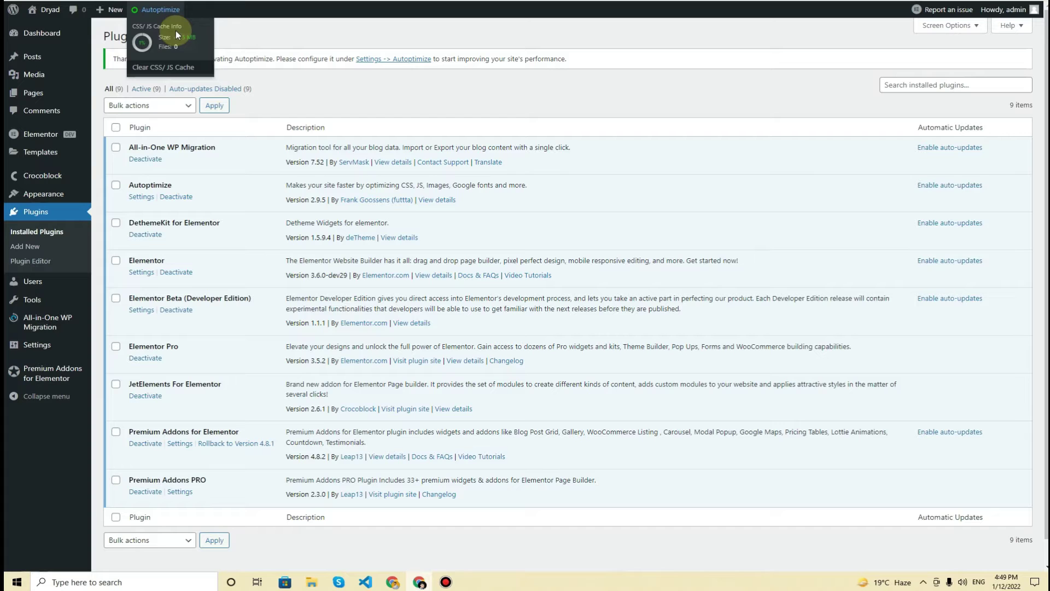
left_click(154, 69)
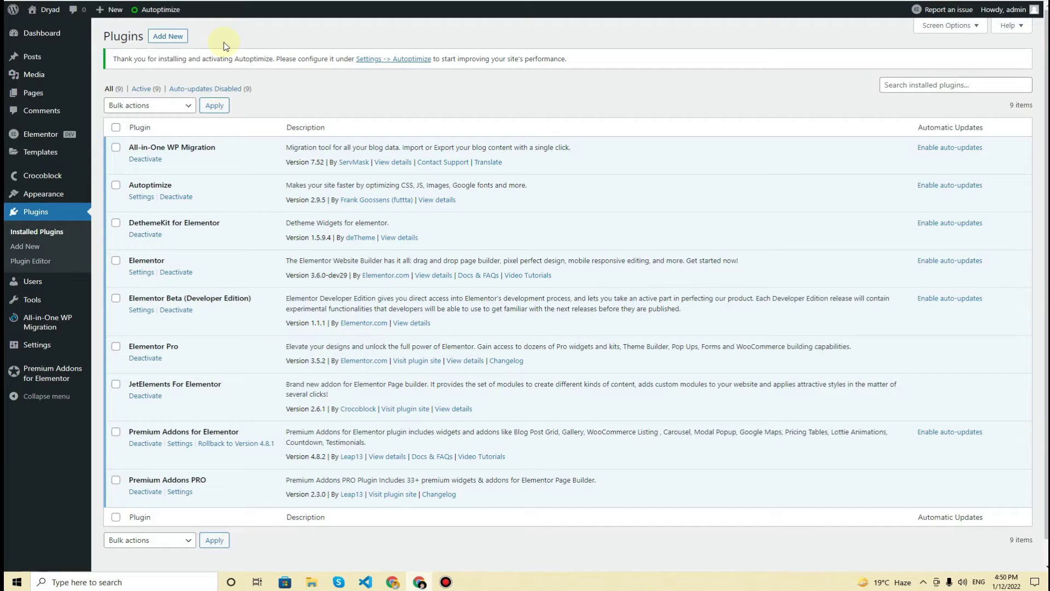
mouse_move(22, 348)
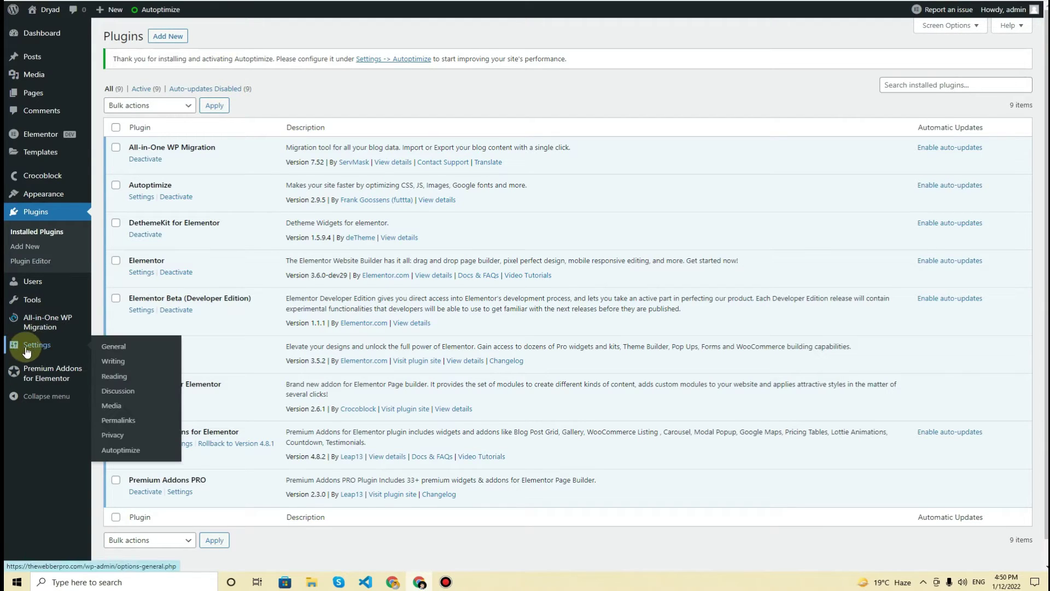
left_click(120, 449)
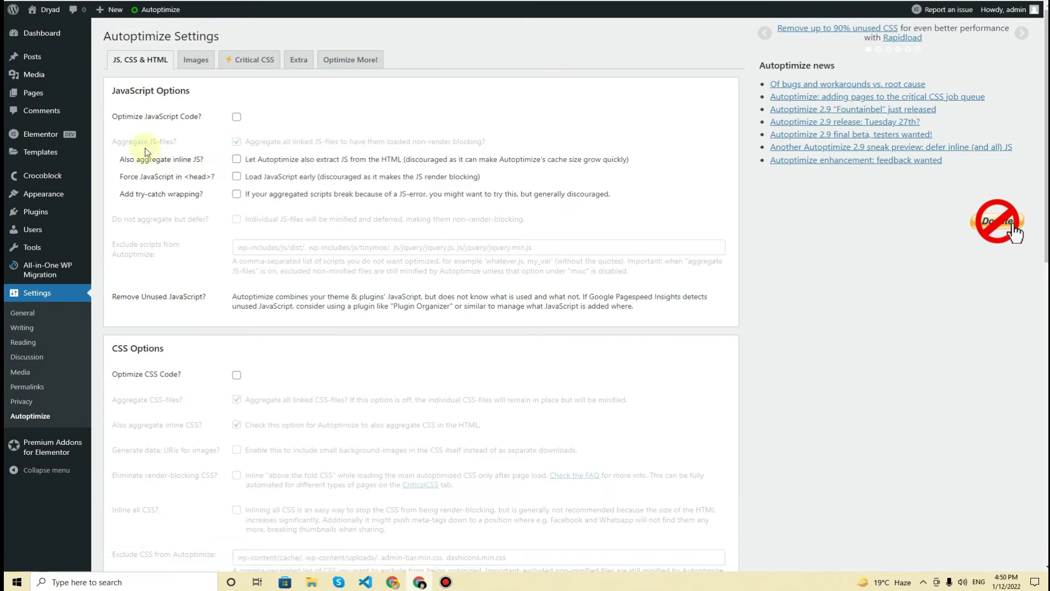
Enable Optimize JavaScript Code with Aggregate JS-files turned on in the JavaScript options.
scroll(176, 279, "down", 20)
scroll(175, 282, "up", 15)
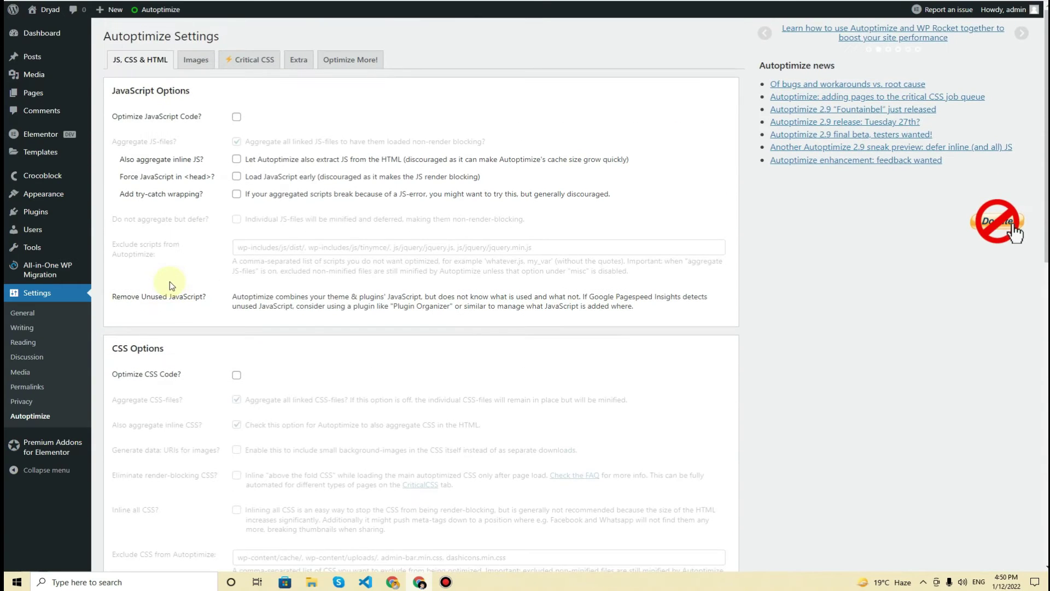
left_click_drag(117, 118, 216, 114)
left_click(236, 117)
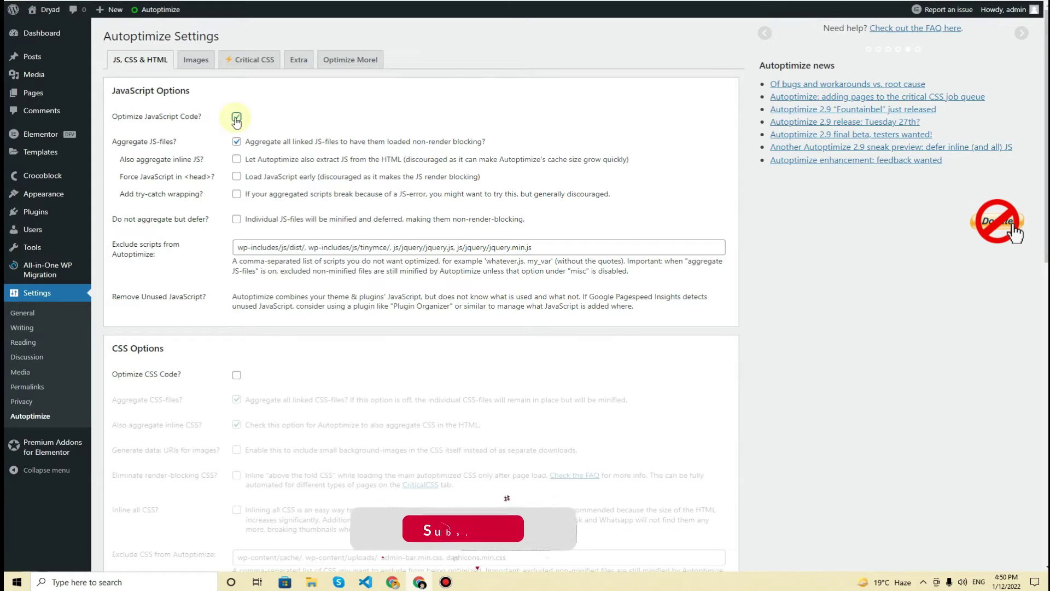
left_click(236, 142)
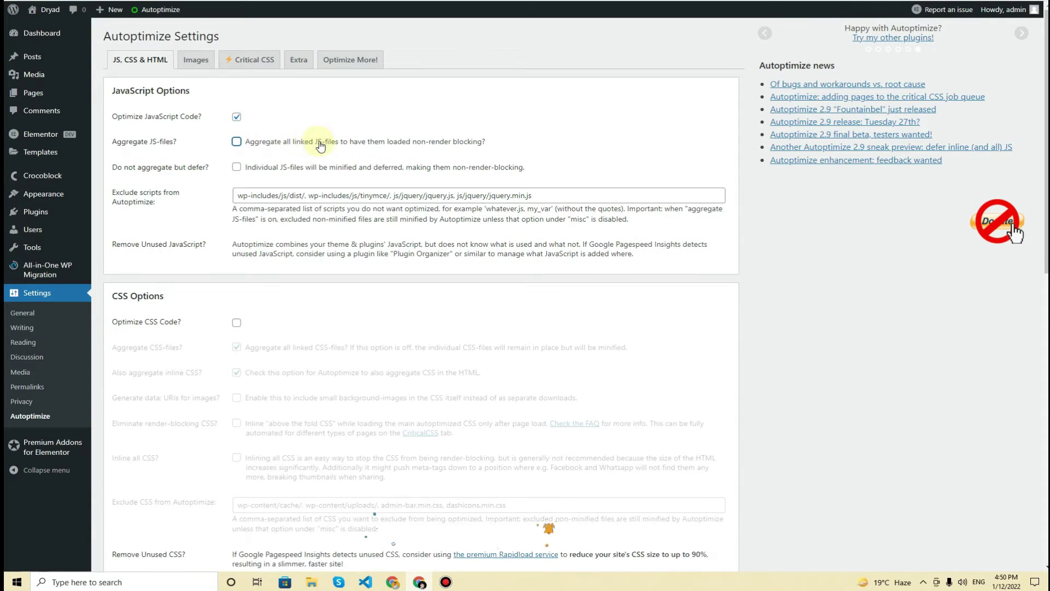
left_click(236, 142)
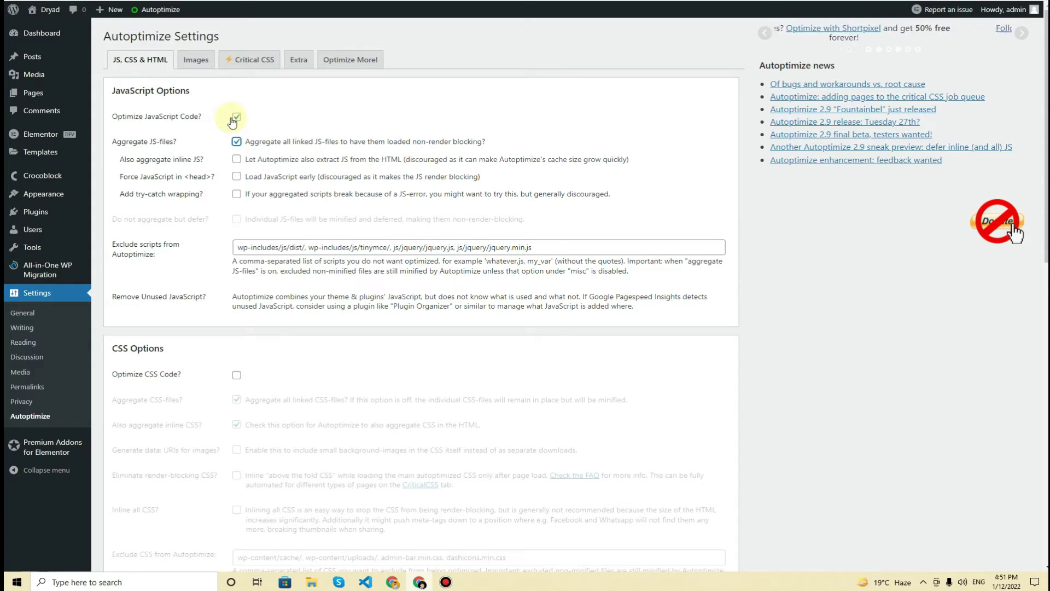
Review the Optimize JavaScript Code and Aggregate JS-files options and the sub-options beneath them.
left_click_drag(147, 116, 146, 140)
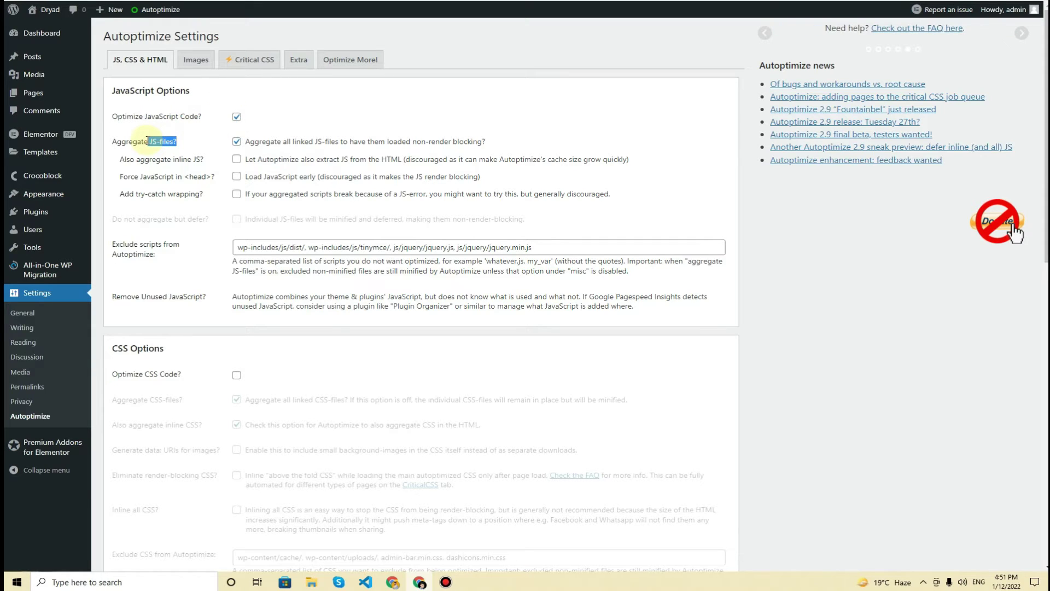
left_click(156, 141)
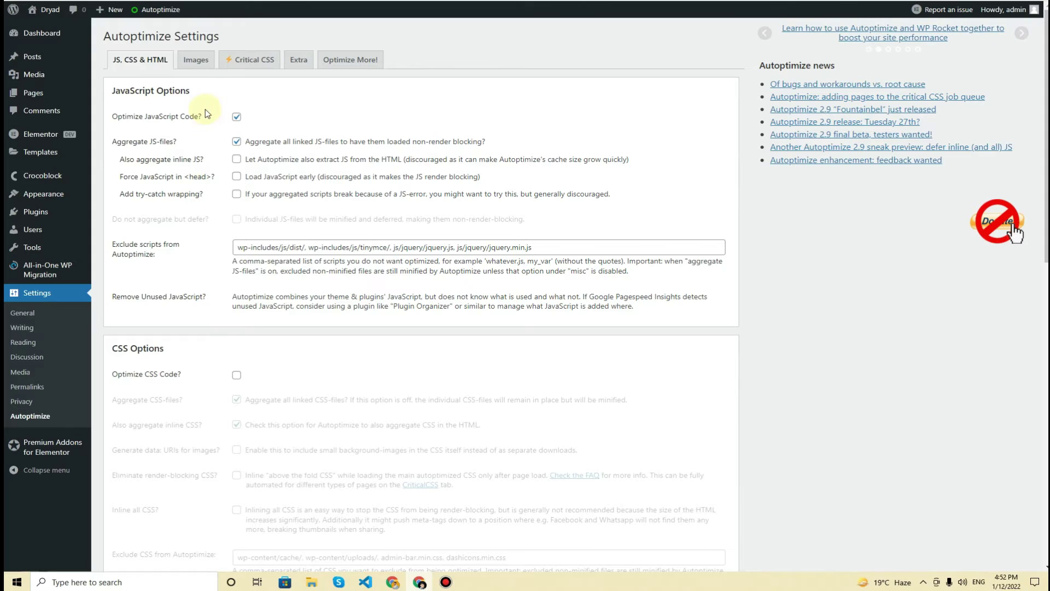
left_click_drag(125, 118, 185, 116)
left_click_drag(133, 141, 174, 141)
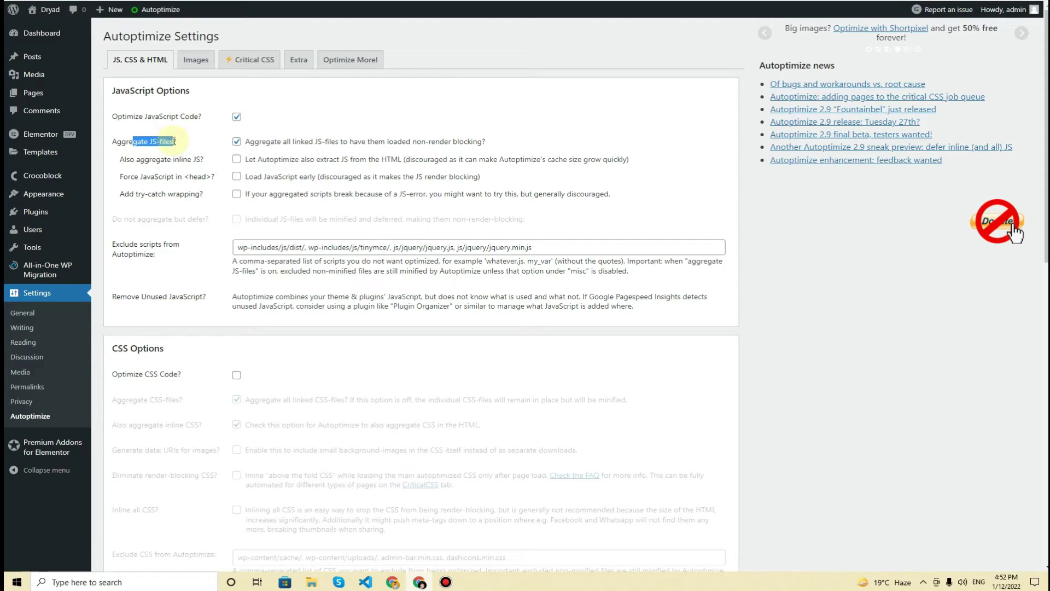
left_click(174, 141)
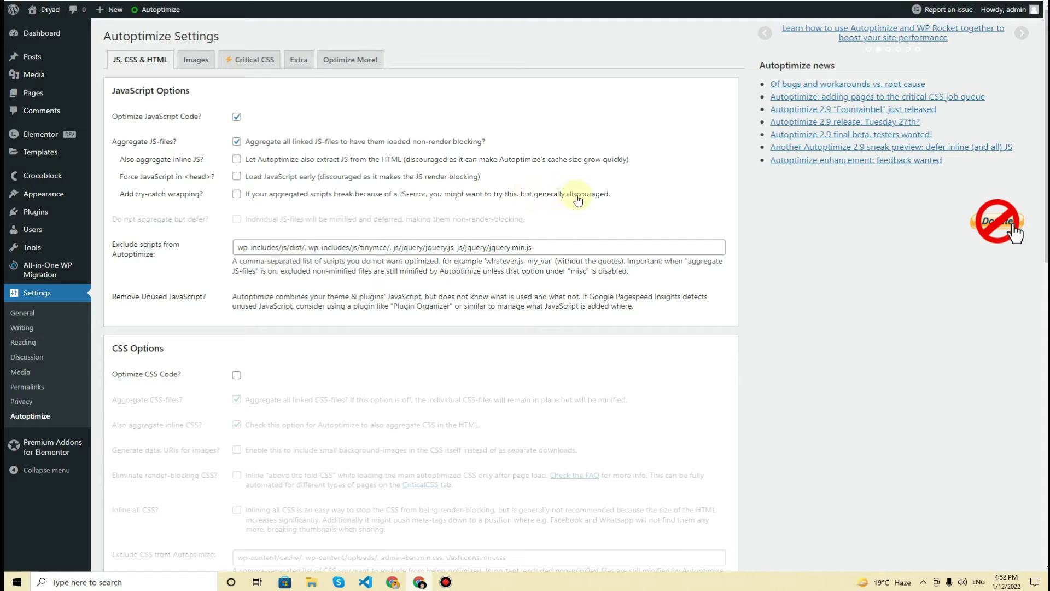
Examine the comma-separated script paths in Exclude scripts from Autoptimize, including the js/jquery/jquery.js entry.
scroll(205, 178, "down", 1)
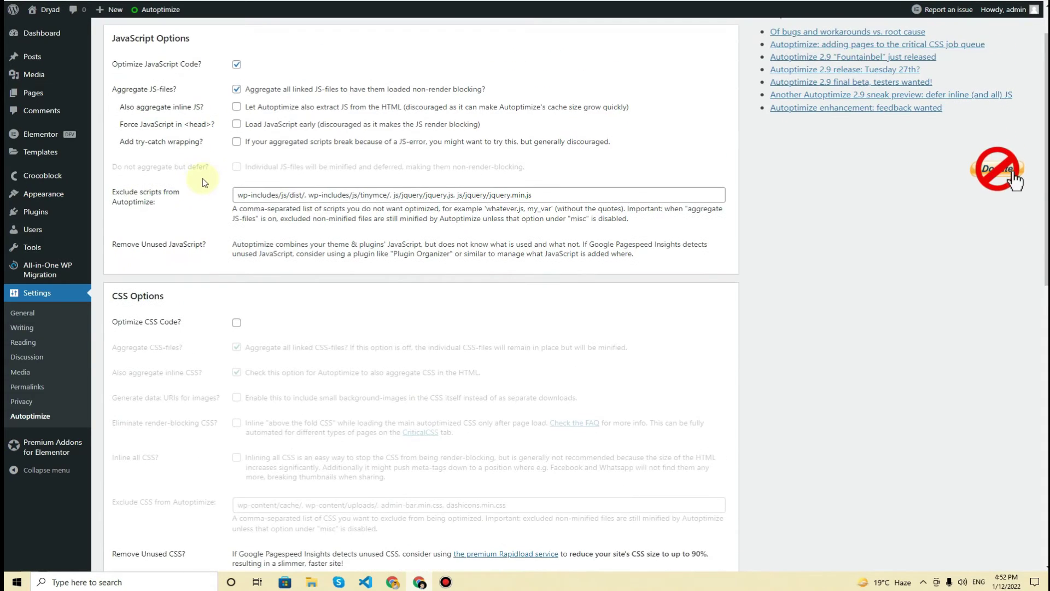
left_click_drag(162, 192, 164, 205)
left_click(164, 205)
left_click_drag(426, 195, 399, 195)
left_click(362, 195)
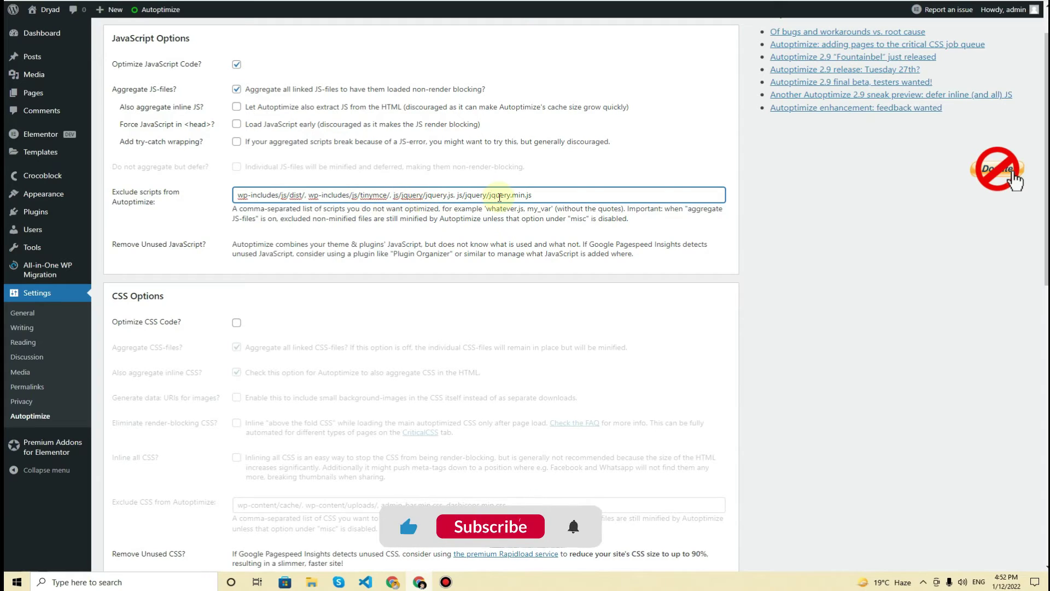
left_click(499, 196)
left_click(549, 197)
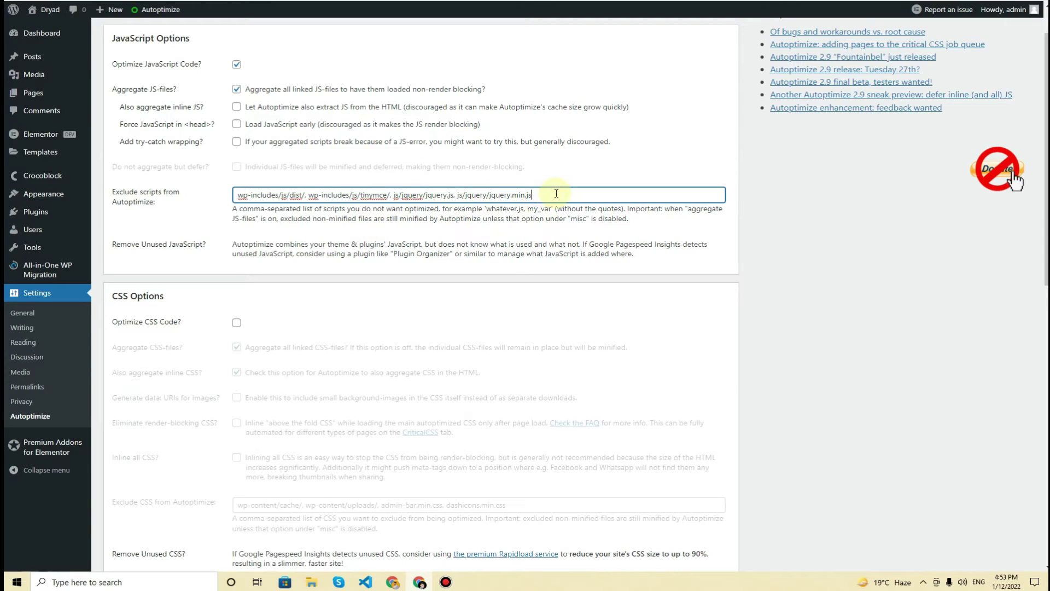
type(",")
left_click_drag(535, 194, 394, 195)
left_click(452, 196)
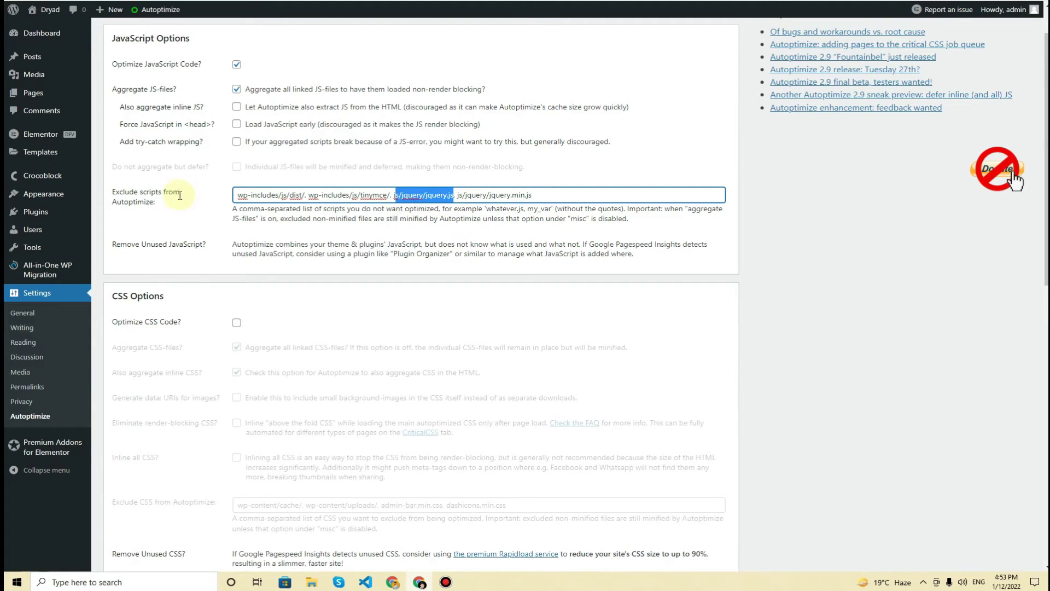
Read the Remove Unused JavaScript note about managing scripts with the Plugin Organizer plugin, and review the JavaScript options again.
scroll(179, 195, "down", 2)
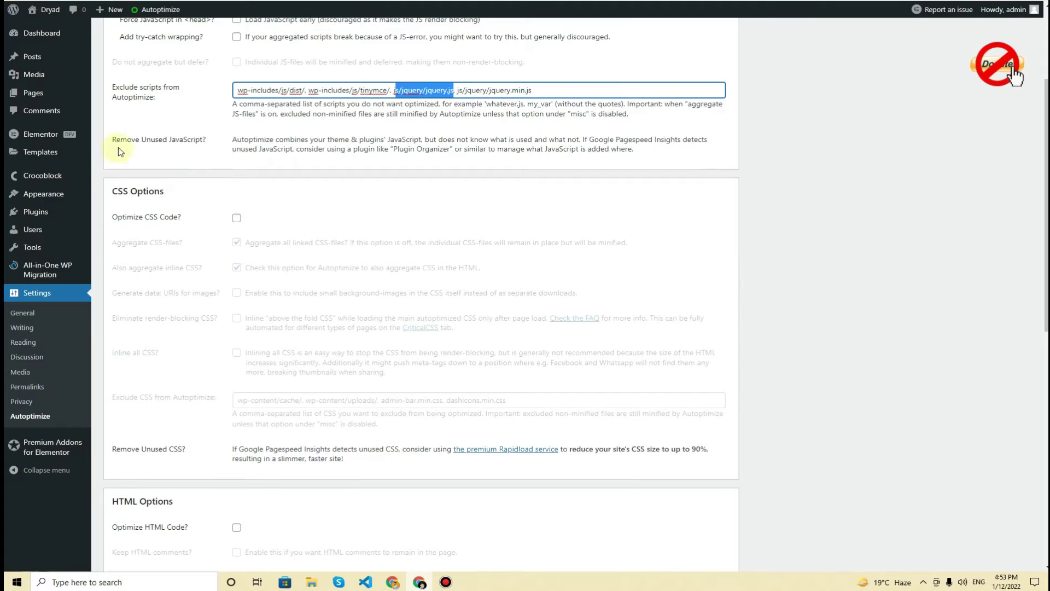
left_click(166, 146)
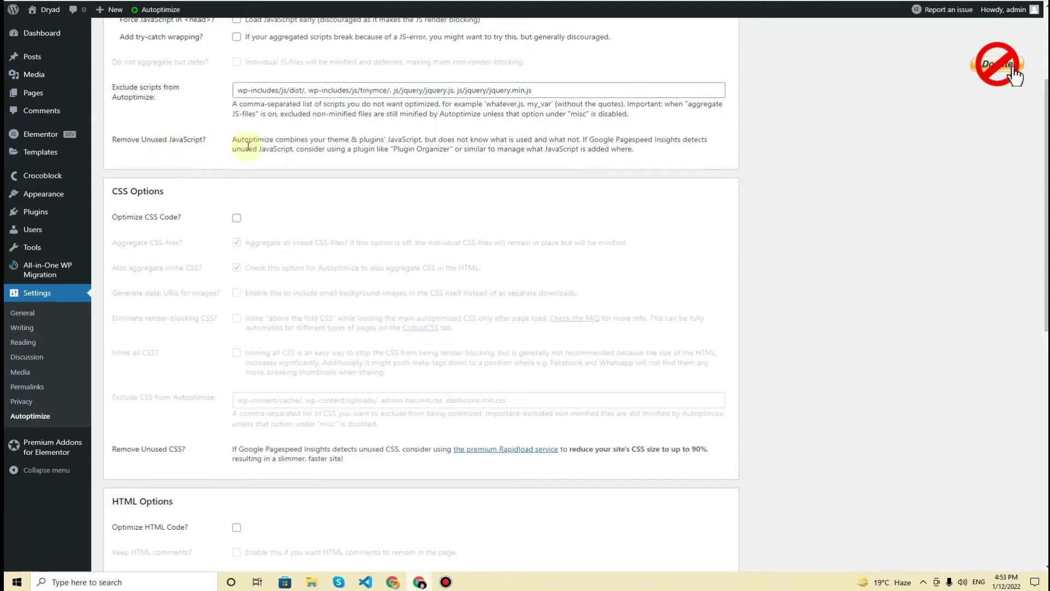
left_click_drag(232, 141, 245, 142)
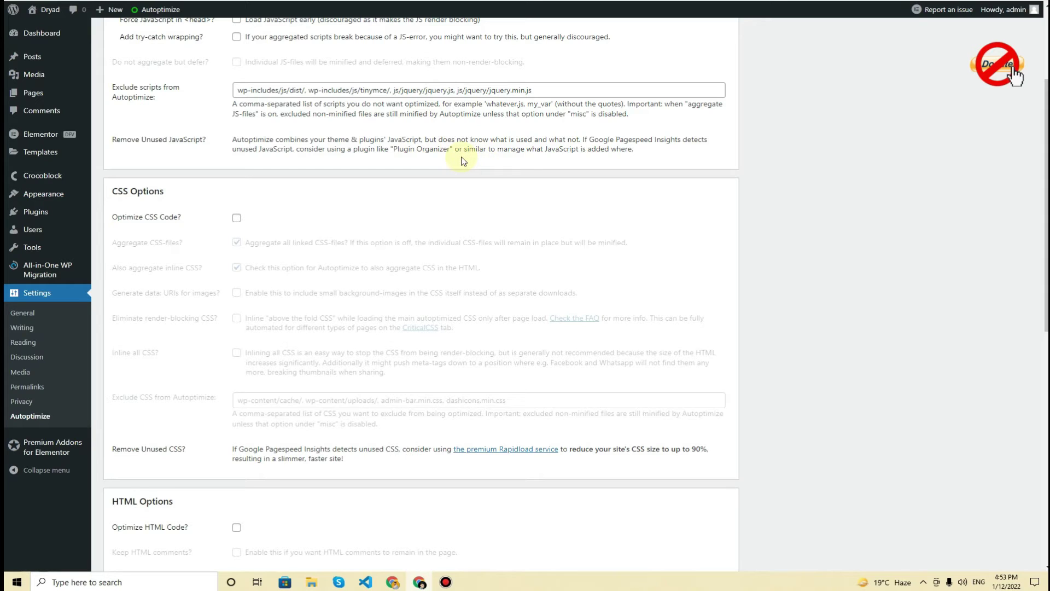
left_click_drag(453, 148, 393, 151)
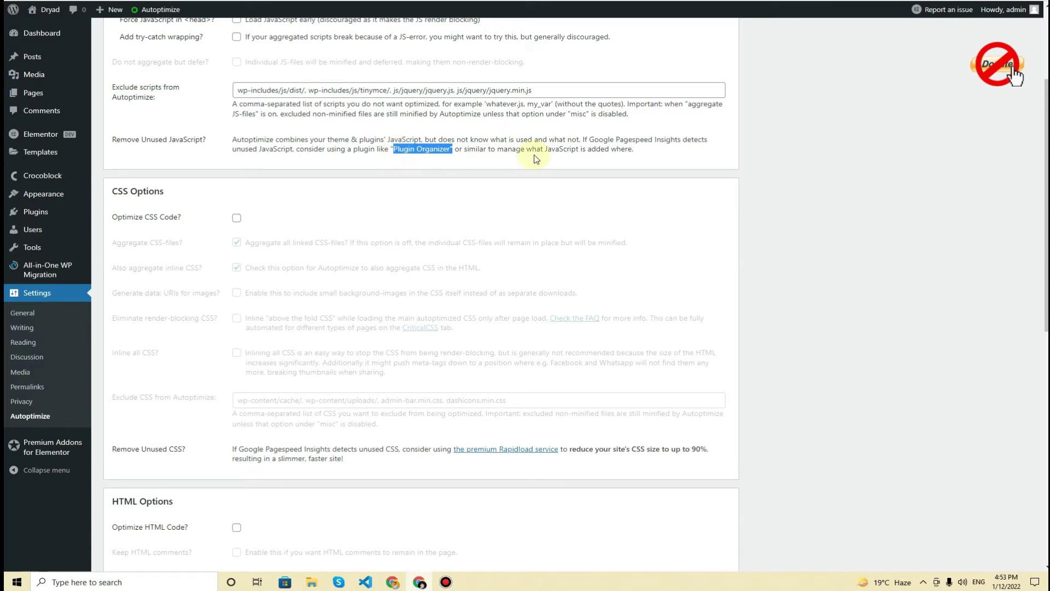
left_click_drag(578, 150, 532, 151)
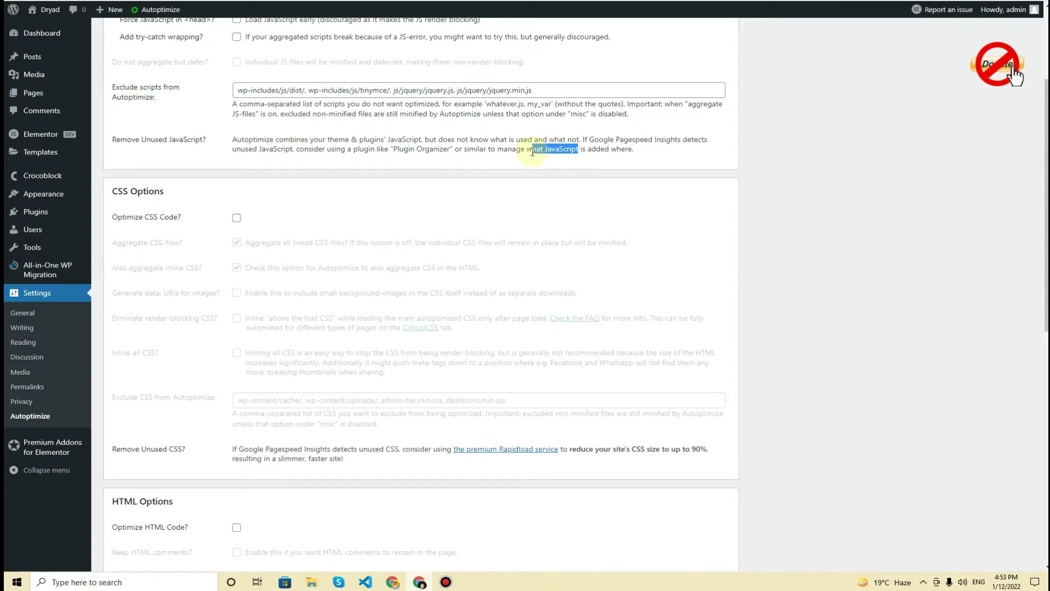
left_click_drag(450, 149, 394, 151)
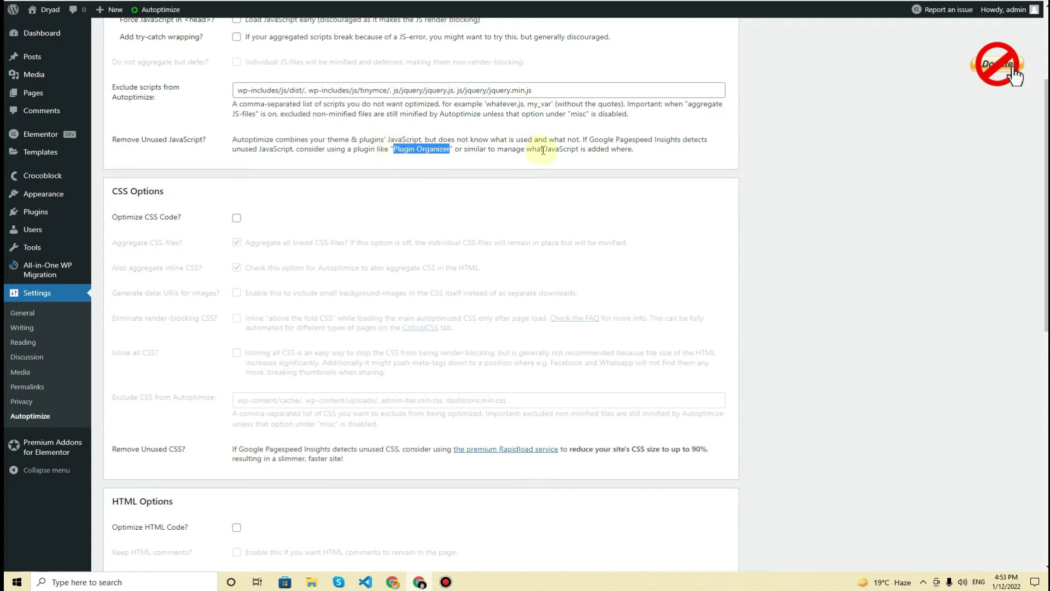
left_click_drag(544, 150, 578, 150)
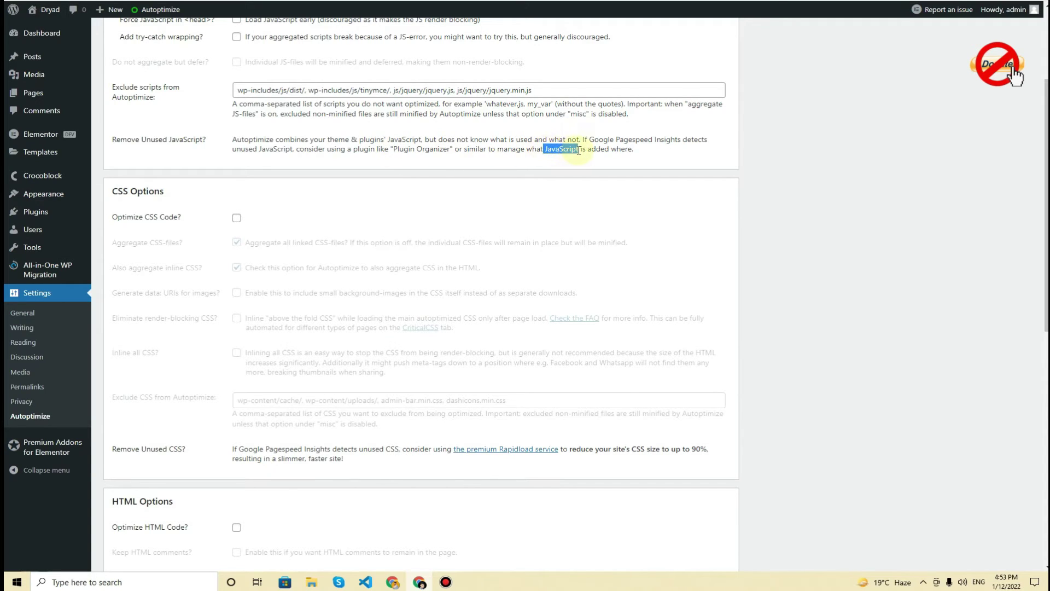
scroll(257, 158, "up", 3)
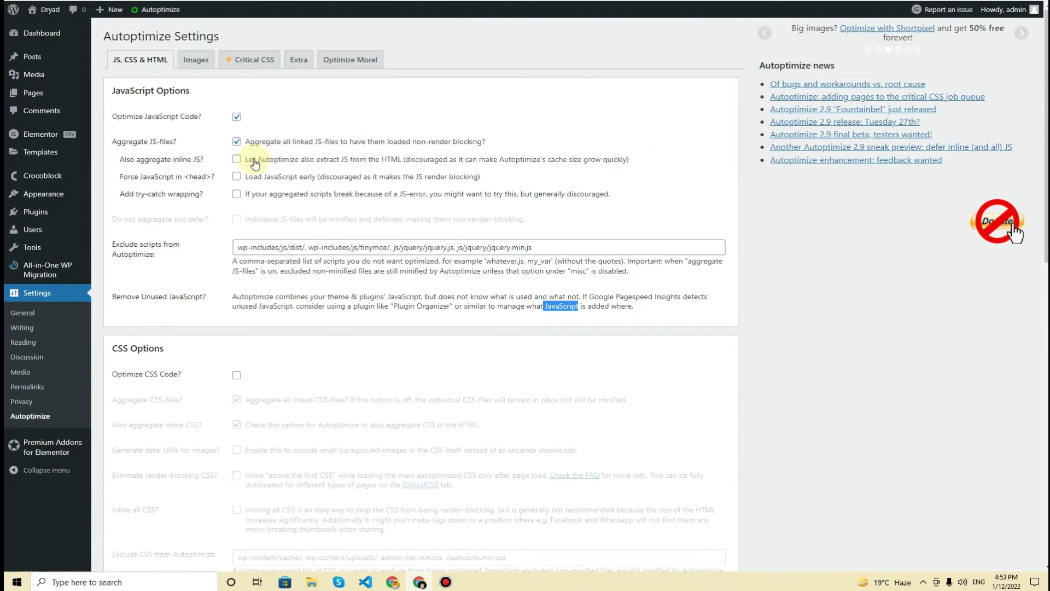
left_click(182, 165)
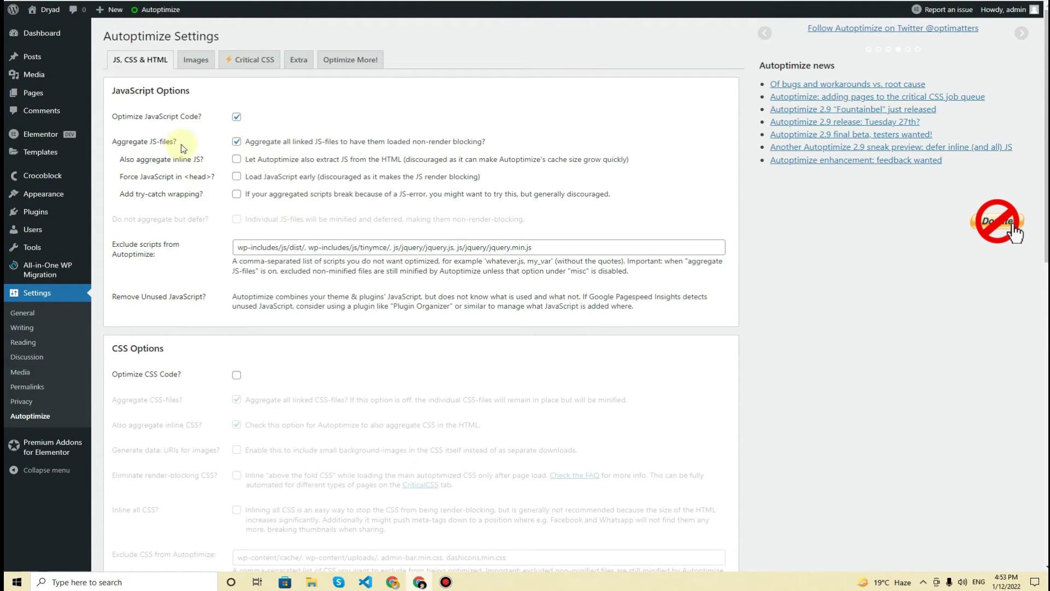
Enable Optimize CSS Code in the CSS options.
mouse_move(41, 135)
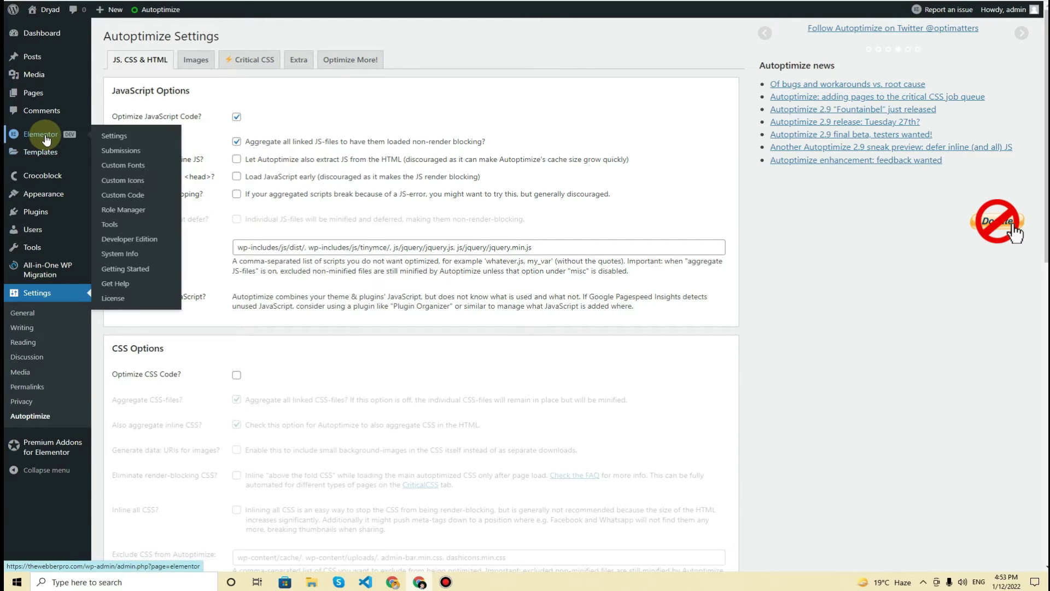
scroll(180, 221, "down", 4)
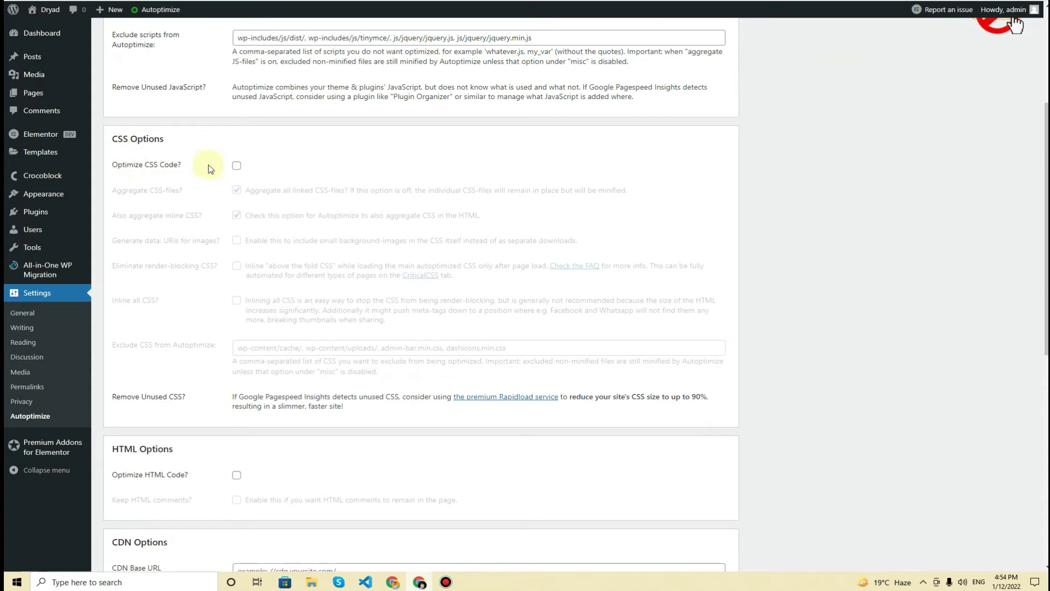
left_click(236, 166)
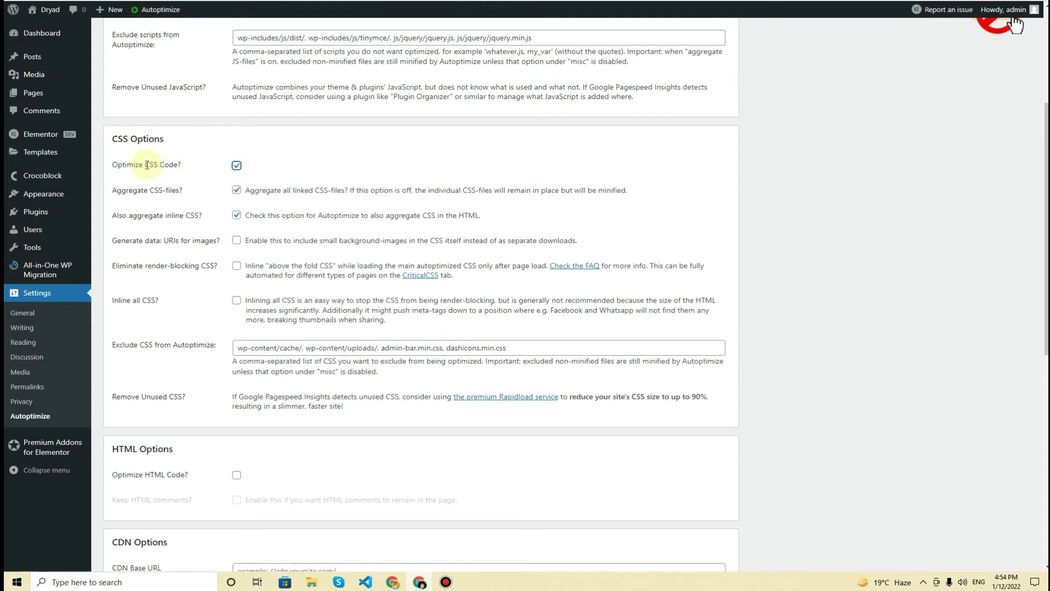
Try turning Aggregate CSS-files off and on to compare which of the CSS sub-options depend on it.
left_click_drag(188, 167, 124, 164)
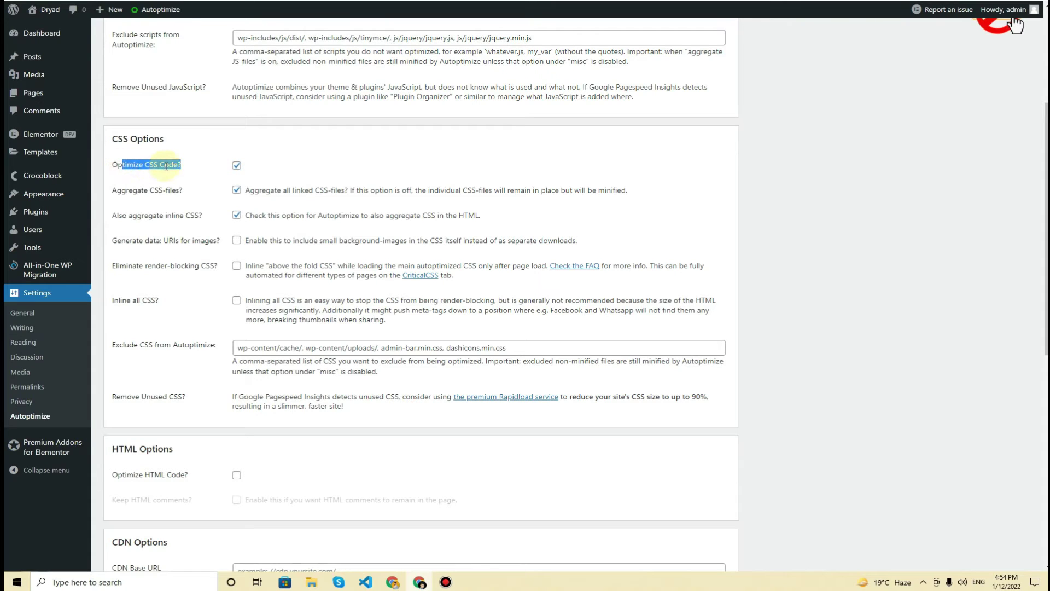
left_click(203, 189)
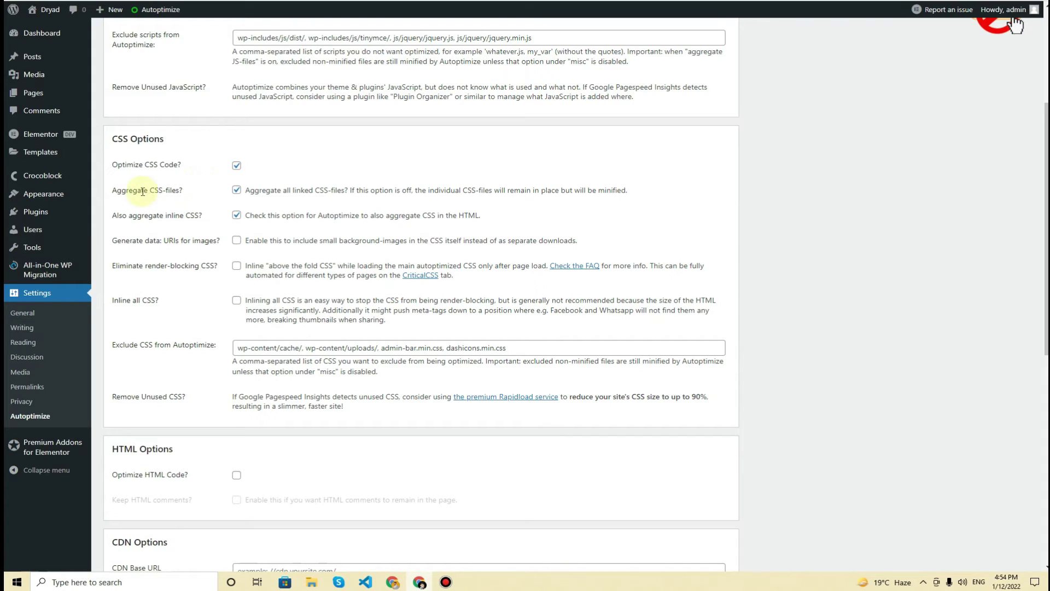
left_click(237, 192)
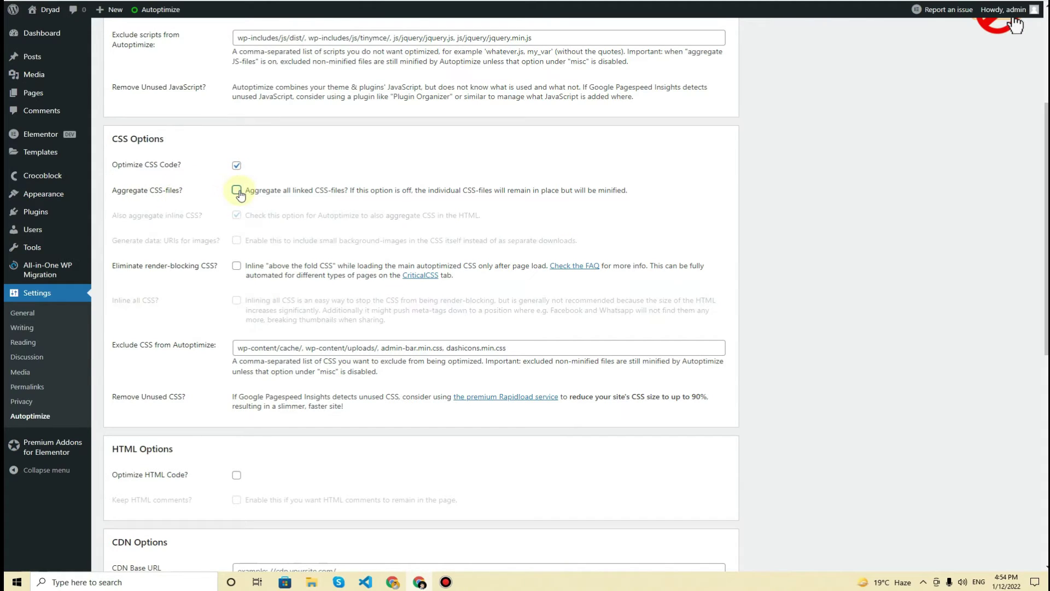
left_click(237, 191)
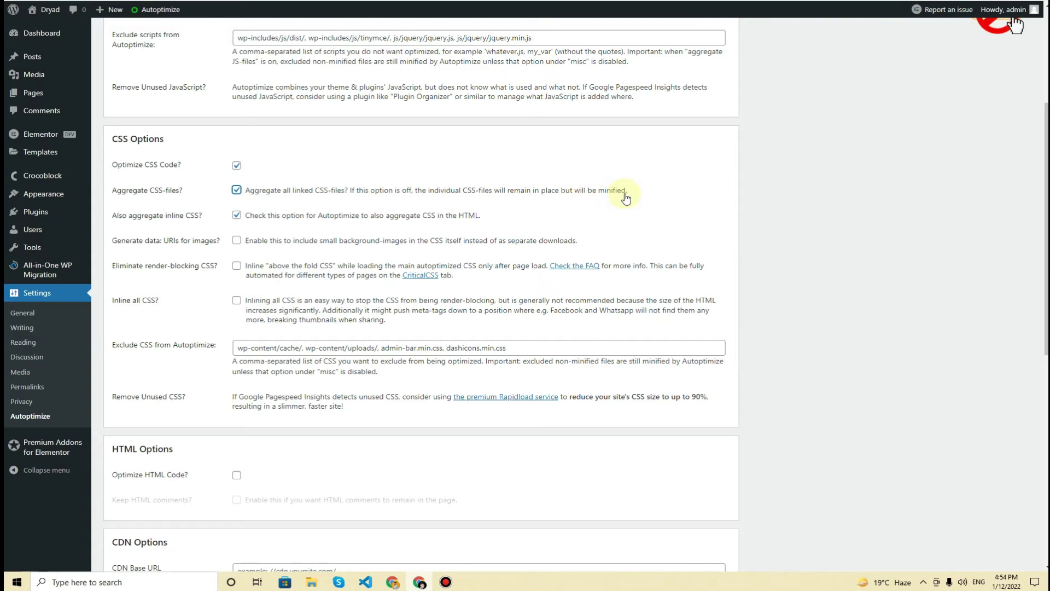
left_click(239, 191)
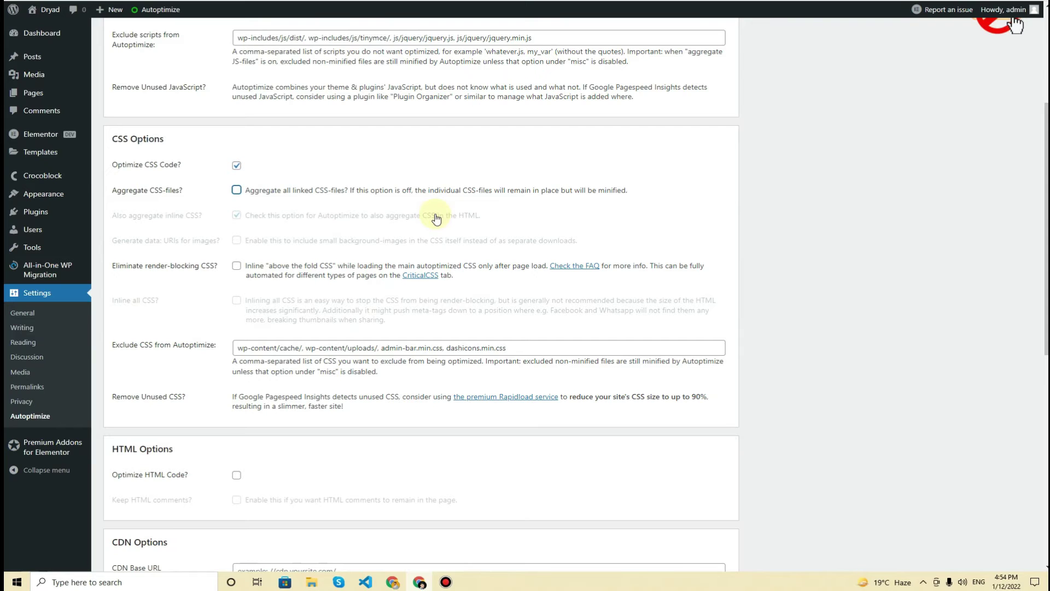
left_click(236, 192)
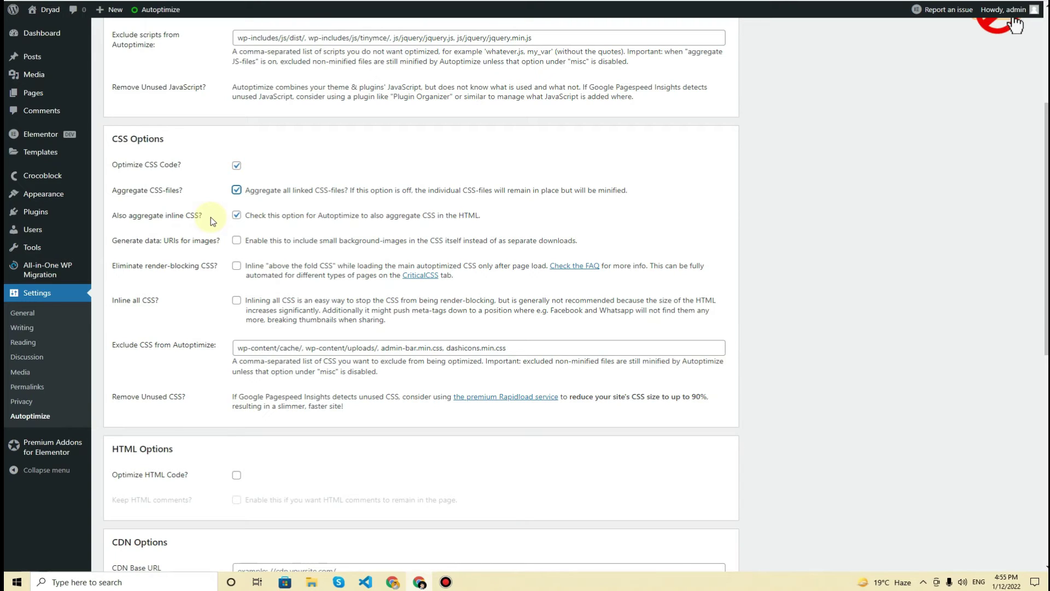
Disable Also aggregate inline CSS in the CSS options.
scroll(213, 221, "up", 3)
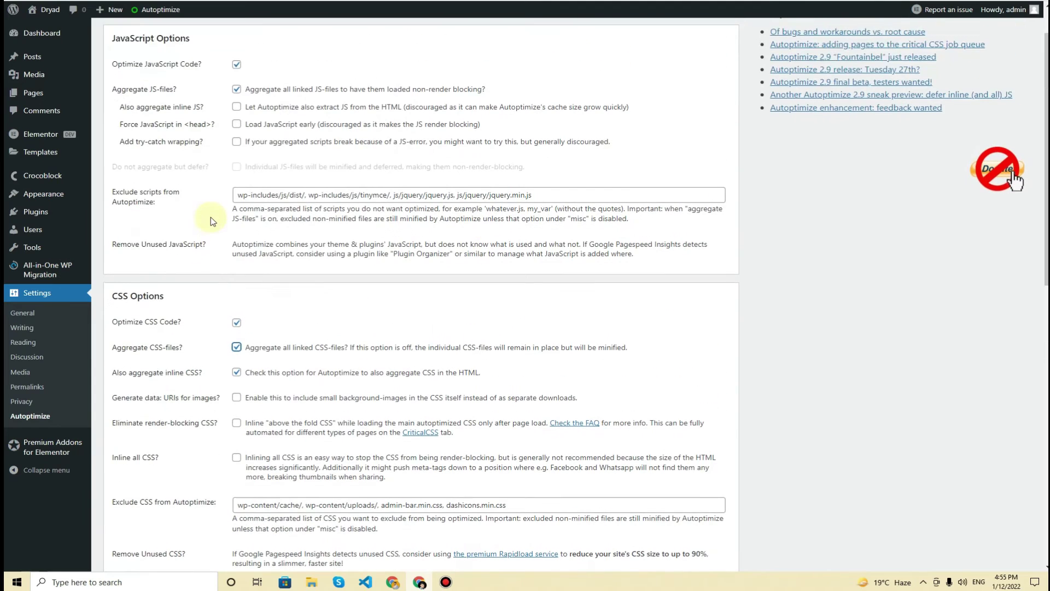
scroll(213, 221, "down", 1)
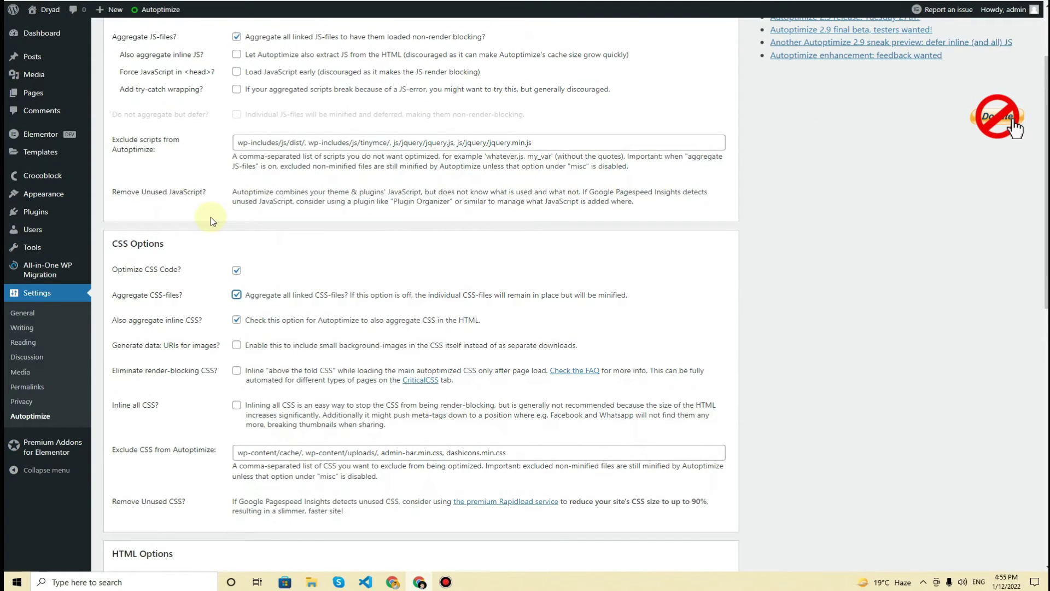
scroll(213, 221, "down", 1)
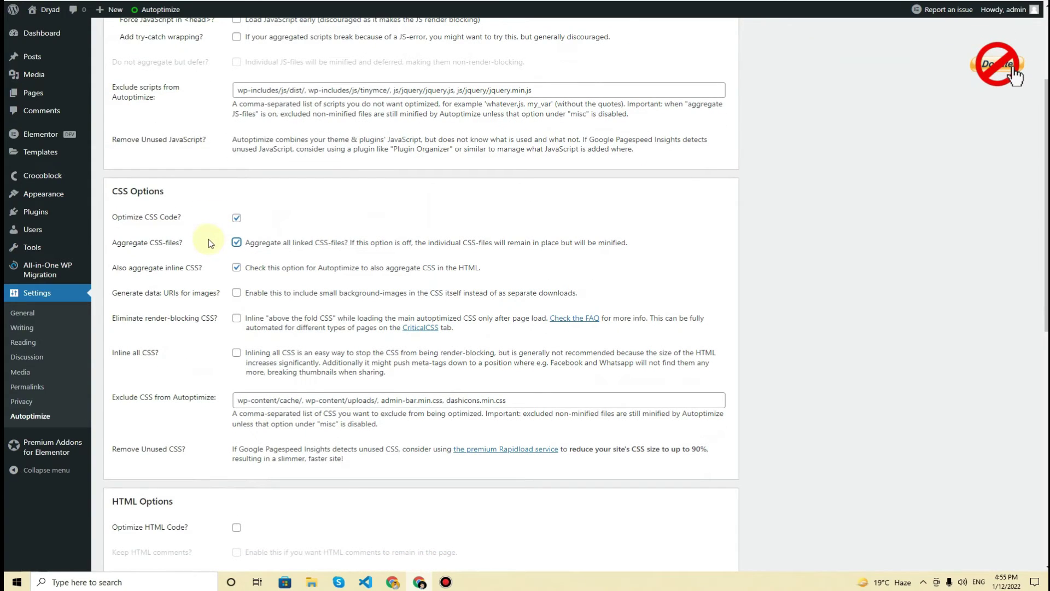
left_click(238, 268)
mouse_move(31, 142)
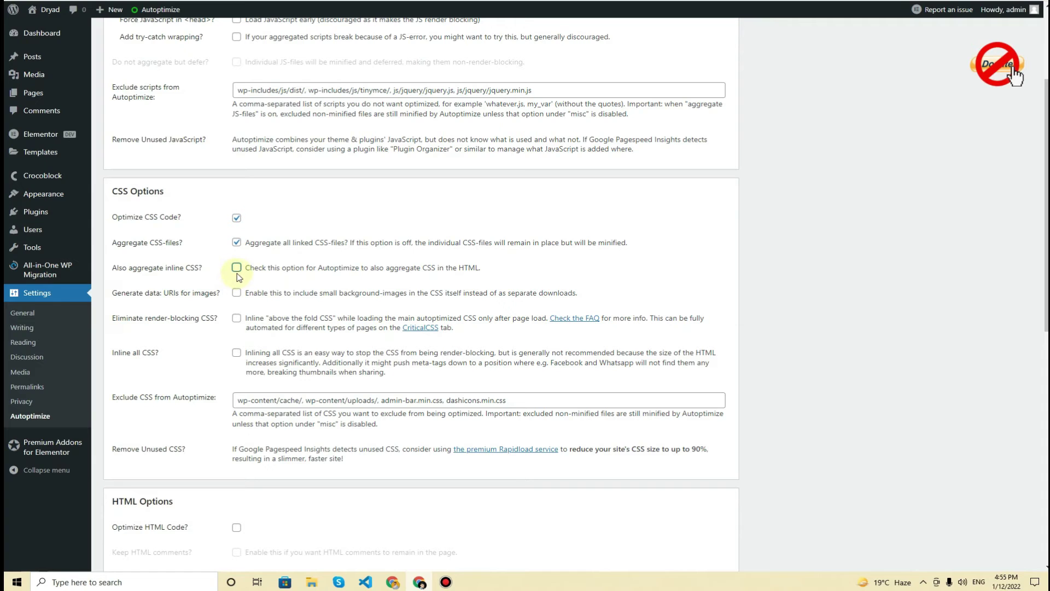
Enable Generate data: URIs for images so small background images are included in the CSS.
scroll(236, 273, "down", 2)
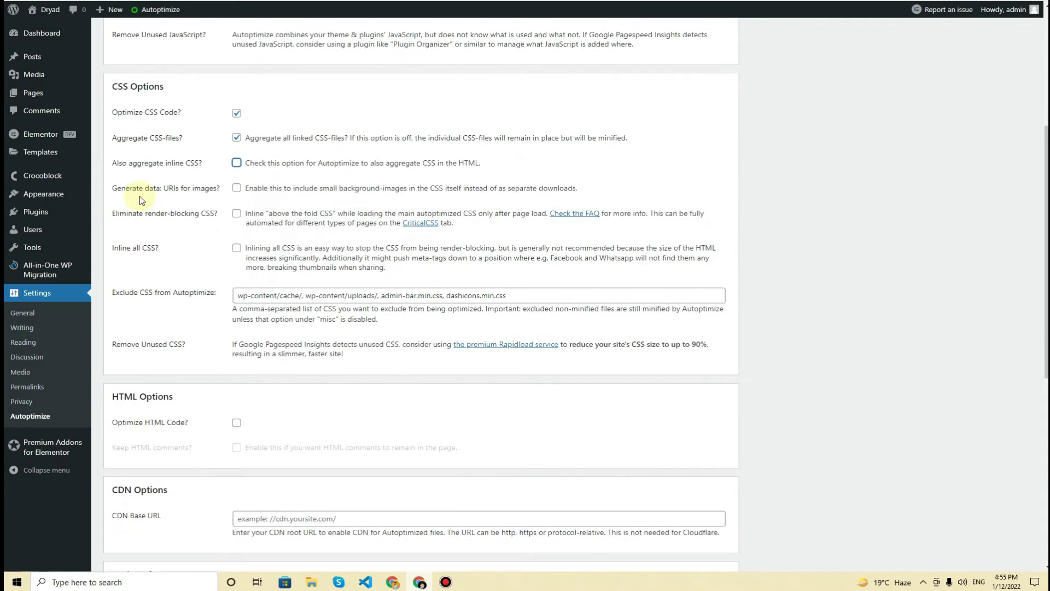
left_click(236, 188)
scroll(266, 222, "down", 2)
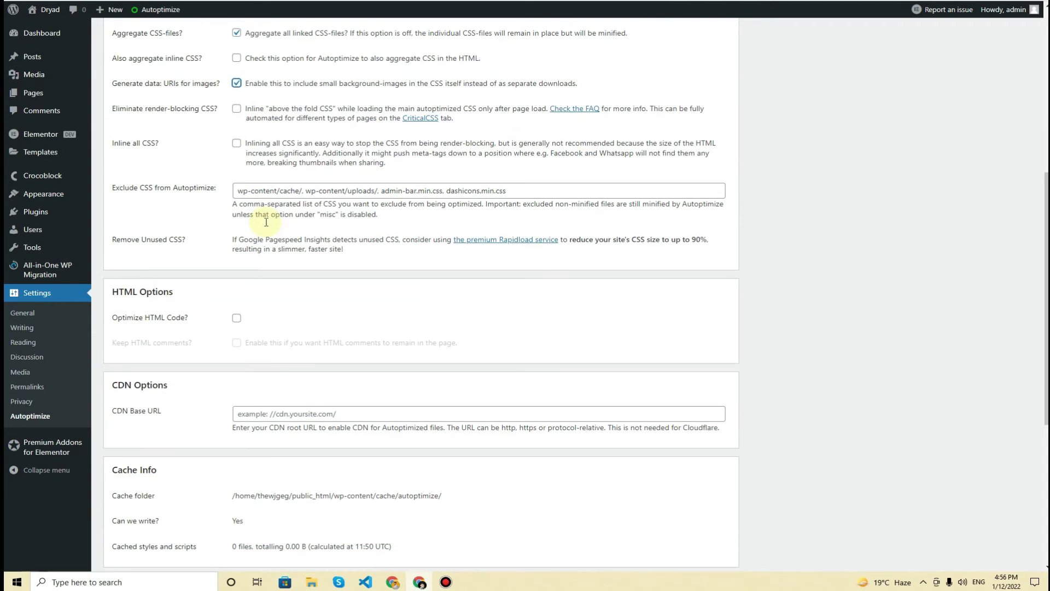
Try Eliminate render-blocking CSS to inspect its above-the-fold CSS box, and turn the option back off.
scroll(267, 221, "up", 1)
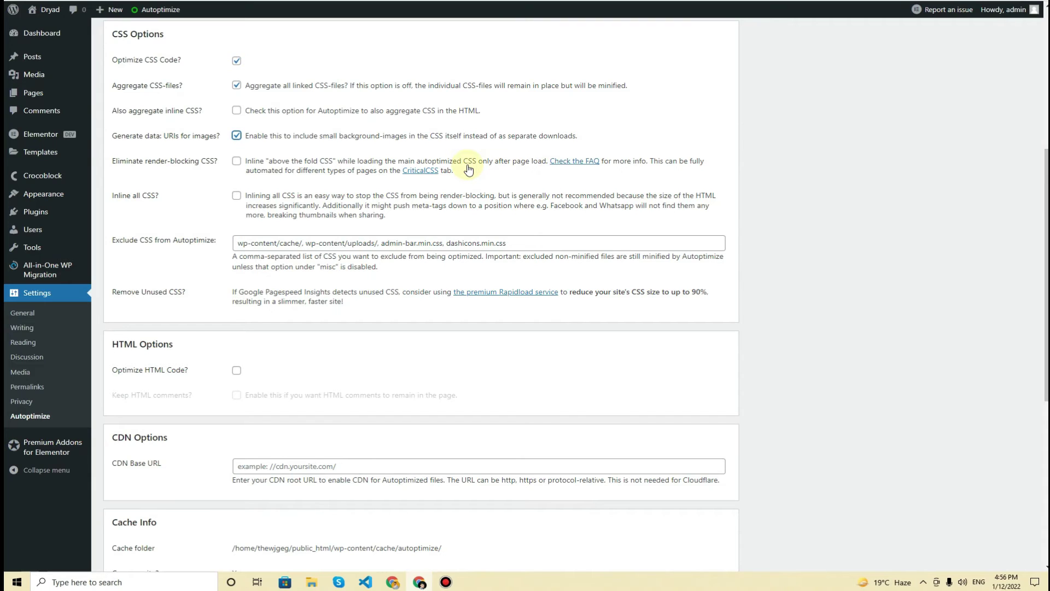
left_click(236, 161)
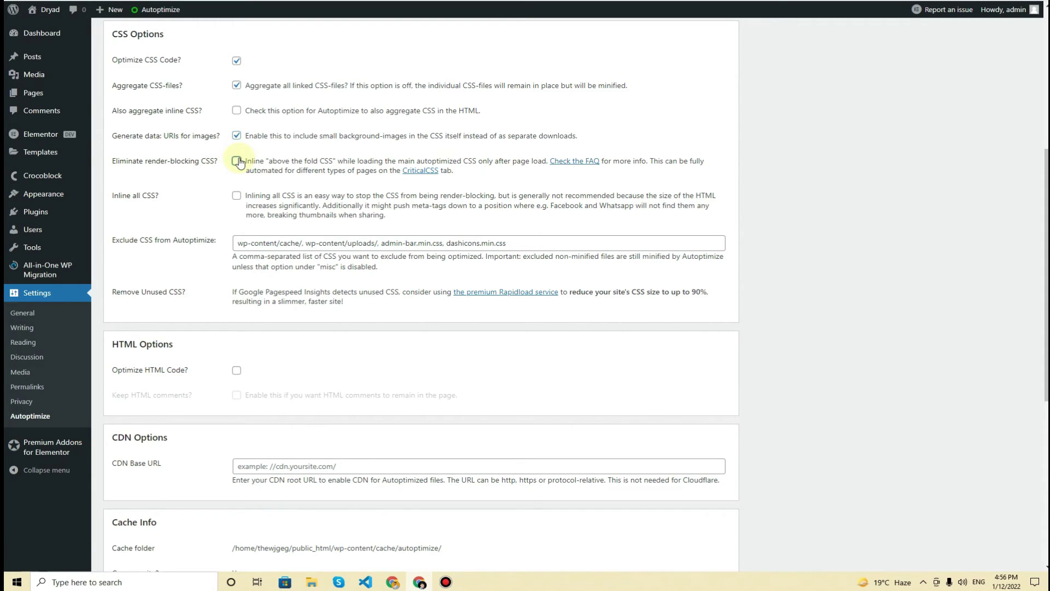
left_click(265, 208)
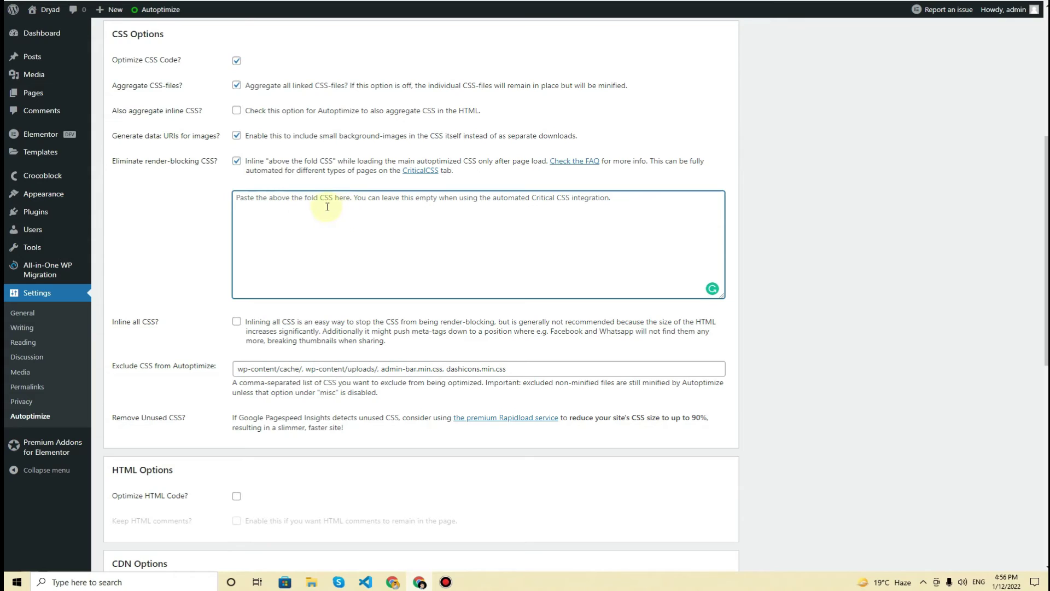
left_click(236, 162)
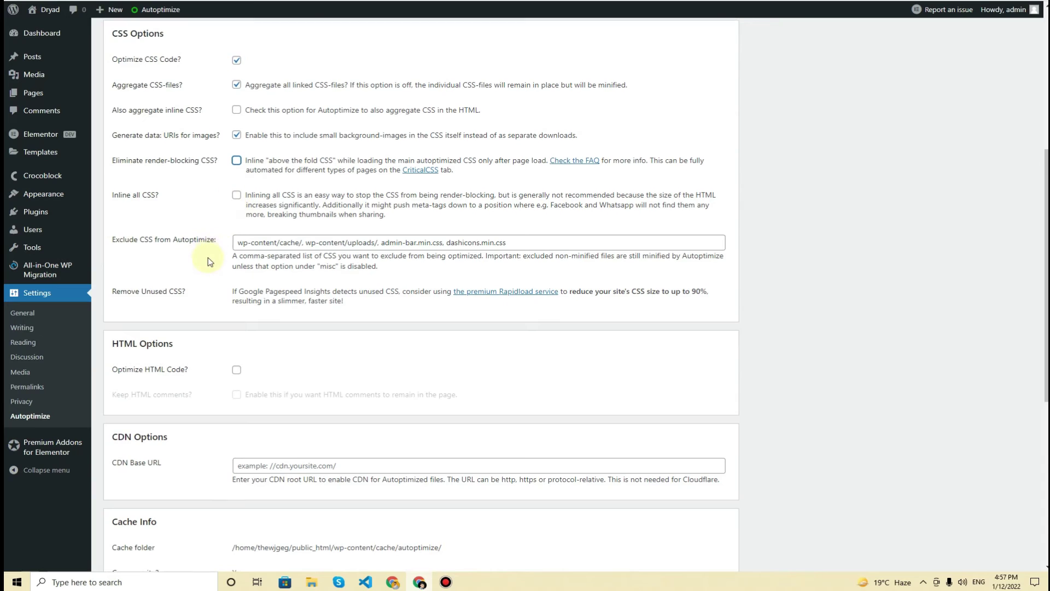
Examine the comma-separated entries in Exclude CSS from Autoptimize, including admin-bar.min.css and dashicons.min.css.
scroll(208, 257, "down", 1)
left_click(128, 187)
left_click_drag(120, 188, 214, 192)
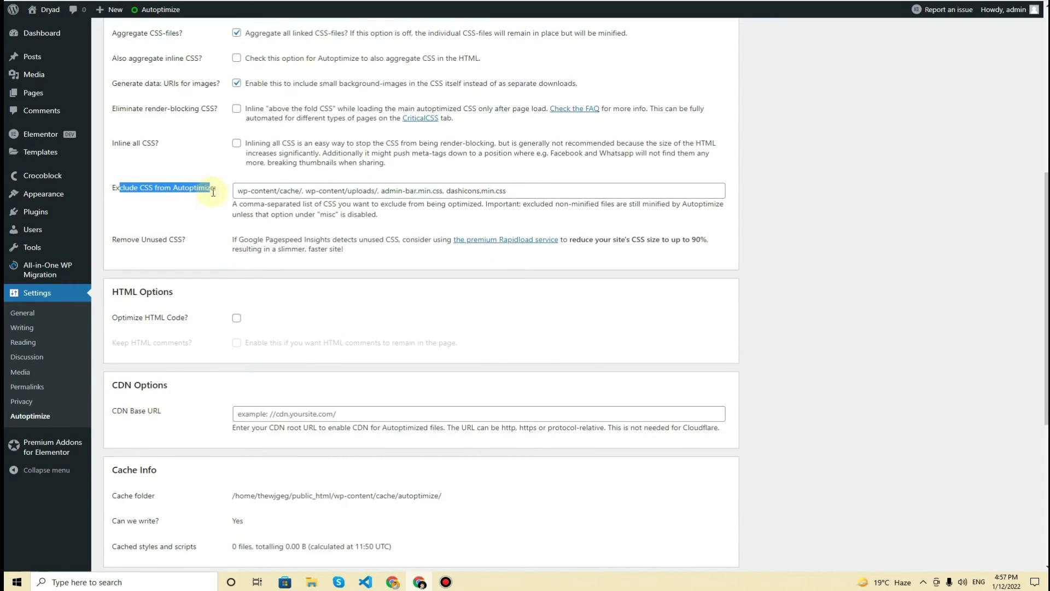
left_click(345, 191)
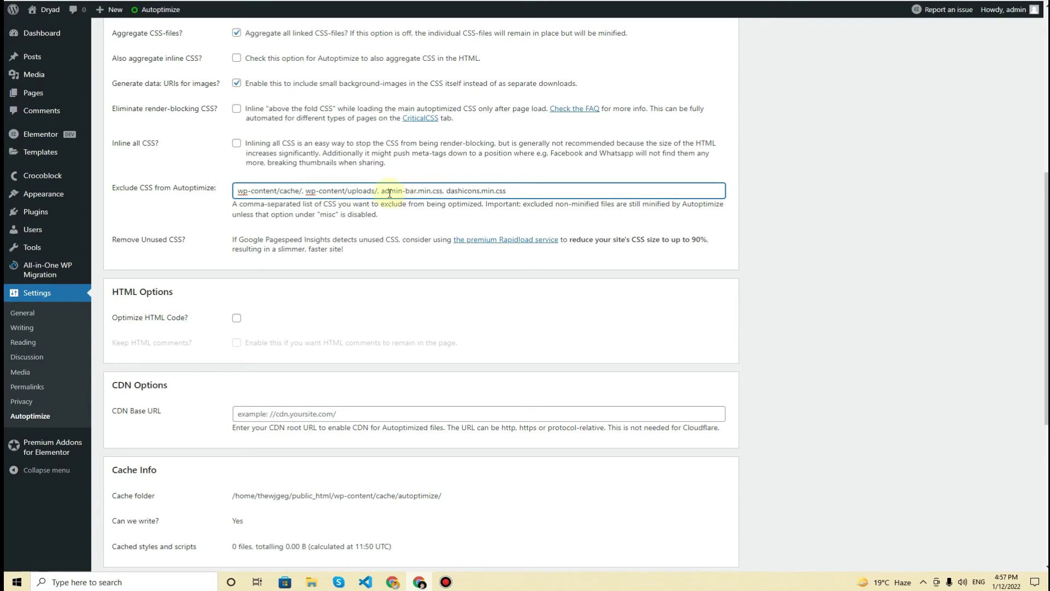
left_click_drag(395, 193, 509, 193)
left_click(513, 192)
left_click(378, 191)
left_click_drag(382, 191, 441, 191)
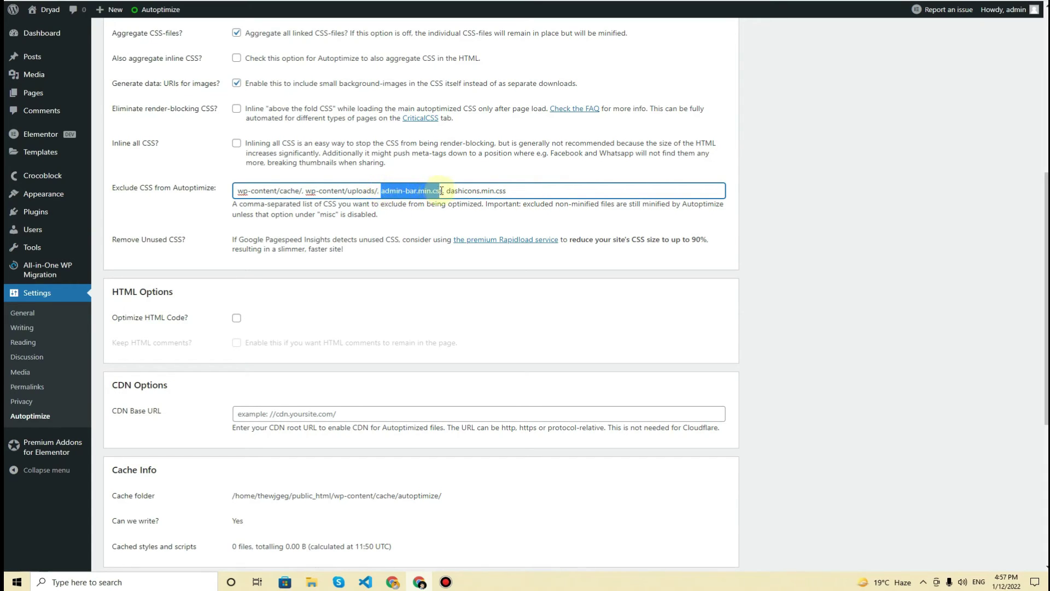
left_click(532, 192)
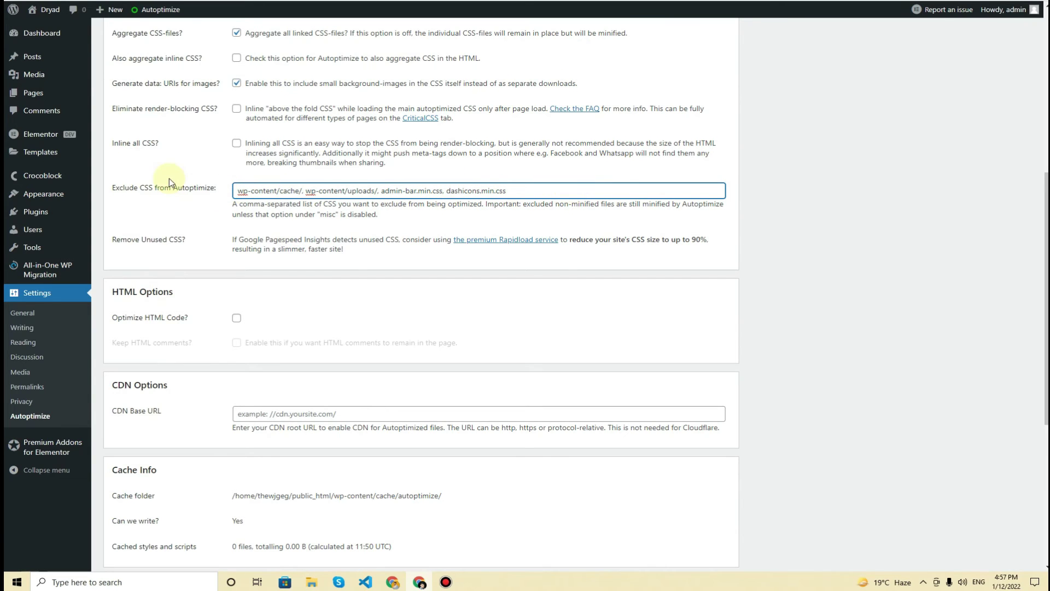
Enable Optimize HTML Code and Keep HTML comments in the HTML options.
scroll(169, 179, "down", 3)
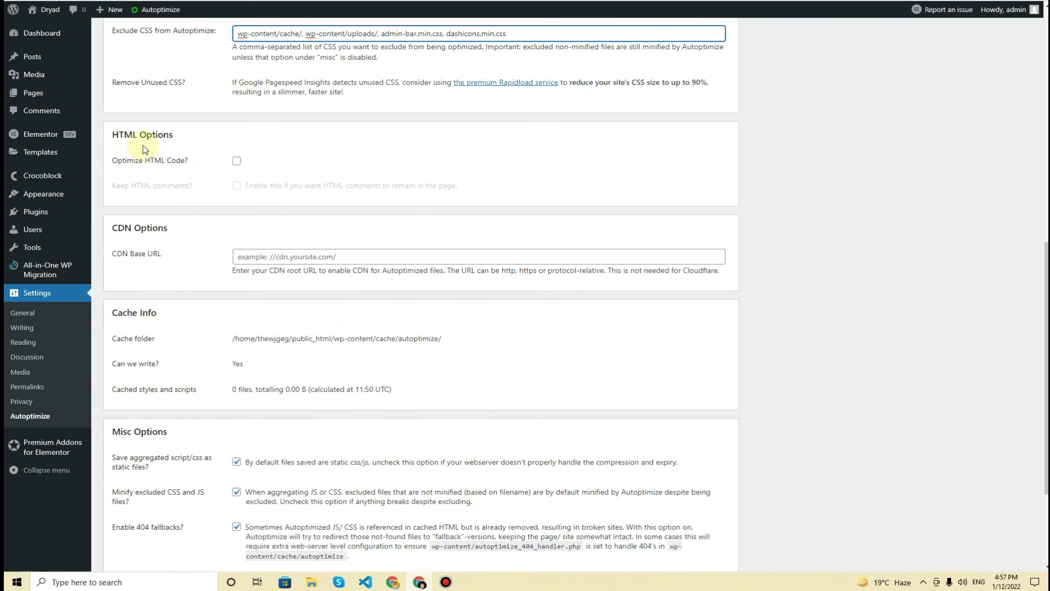
left_click(236, 162)
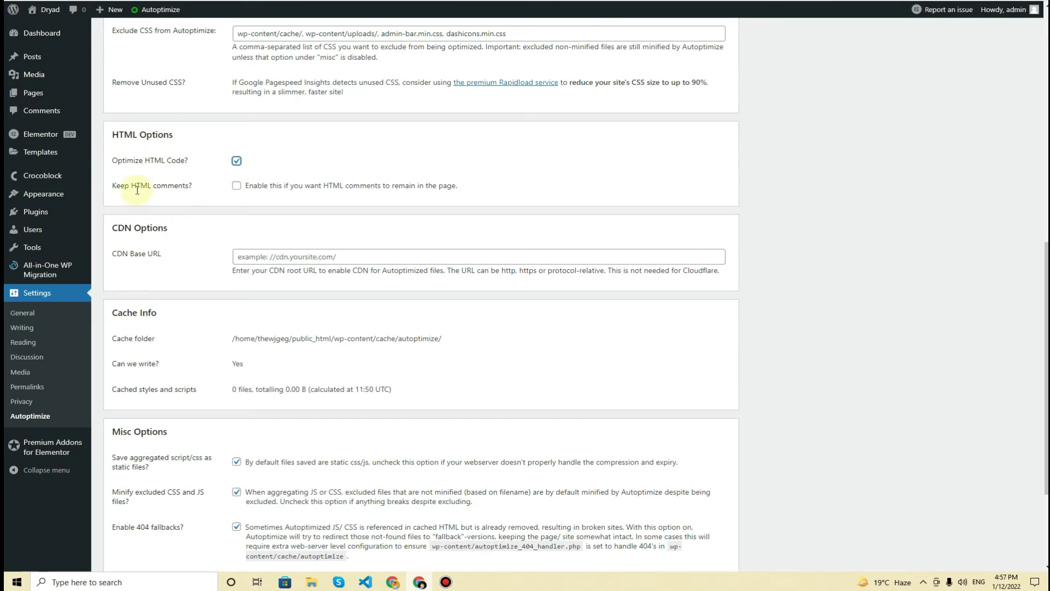
left_click_drag(125, 189, 192, 189)
left_click(219, 188)
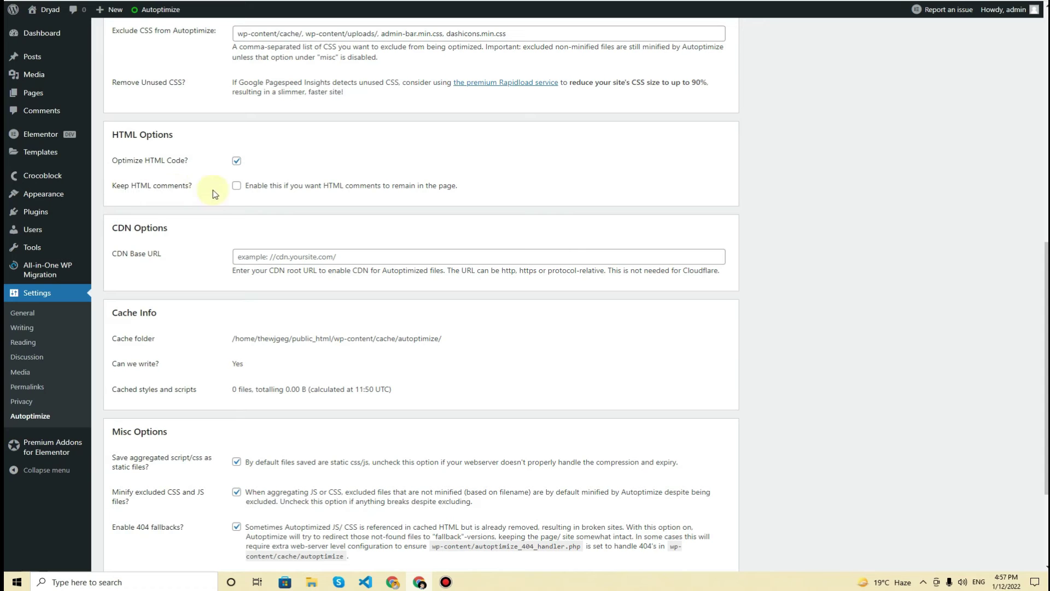
left_click(238, 188)
scroll(306, 189, "up", 1)
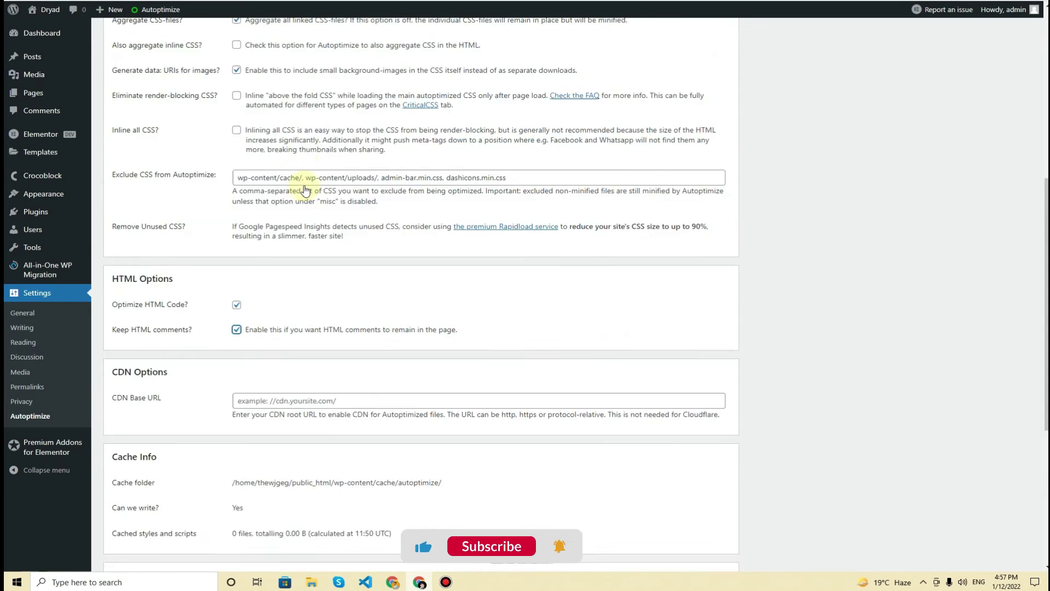
Check the CDN Base URL and Misc options, and save the Autoptimize settings while emptying the cache.
scroll(314, 204, "down", 3)
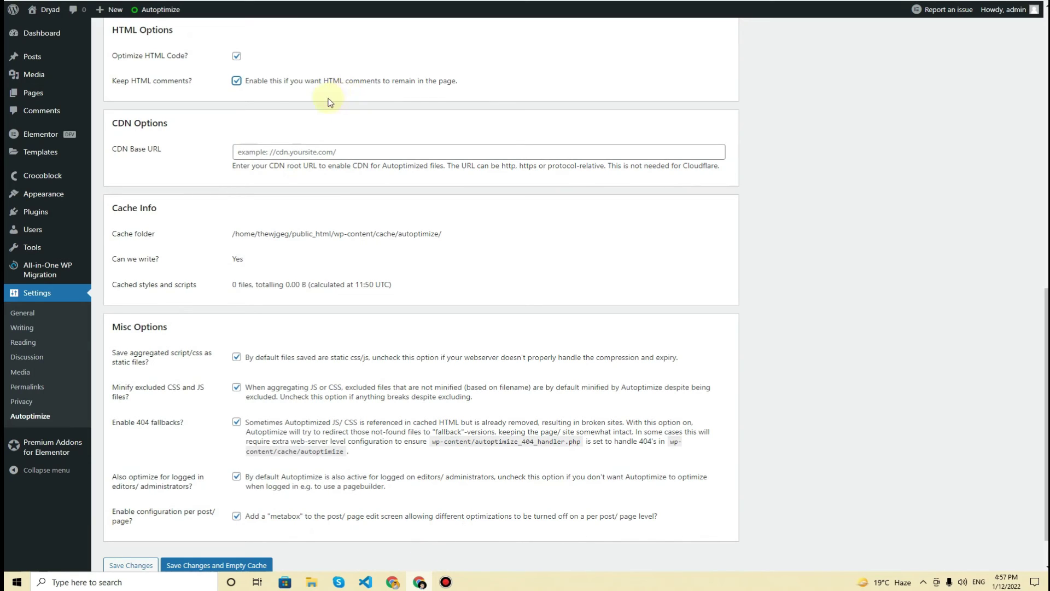
scroll(183, 146, "down", 1)
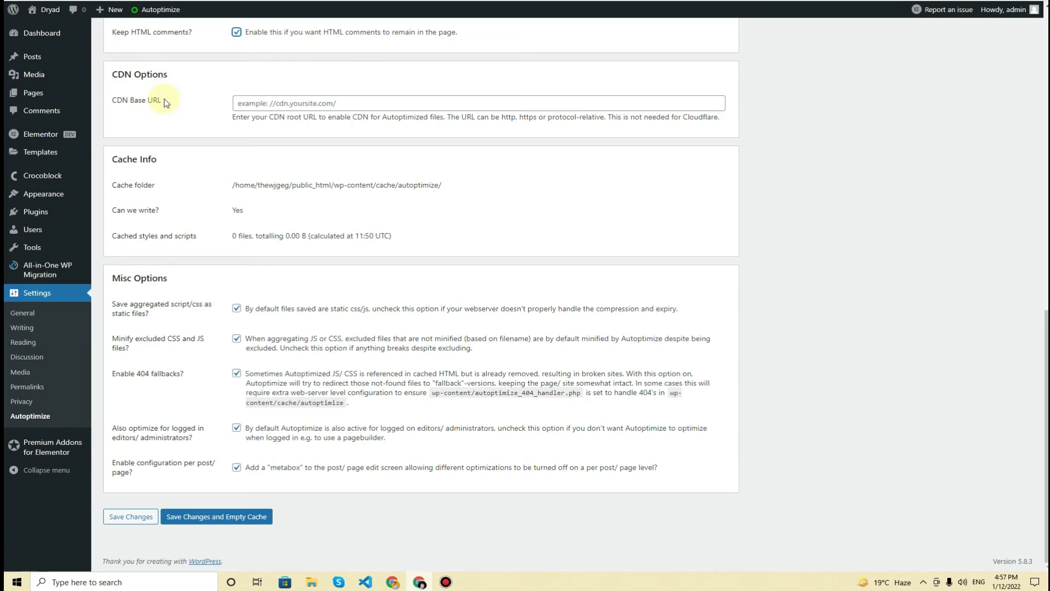
left_click(251, 105)
left_click_drag(169, 279, 115, 277)
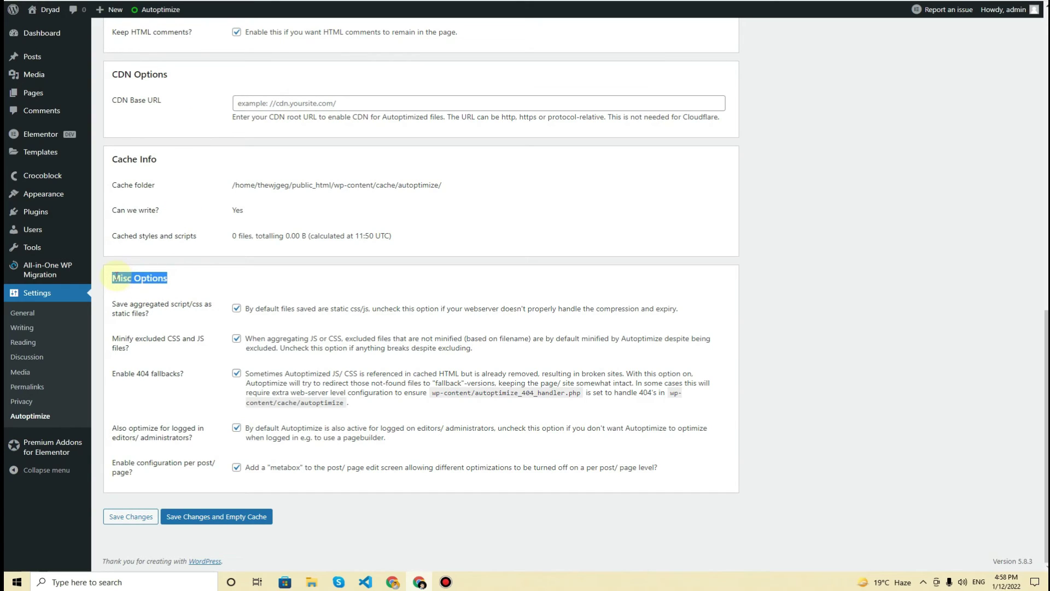
left_click(185, 281)
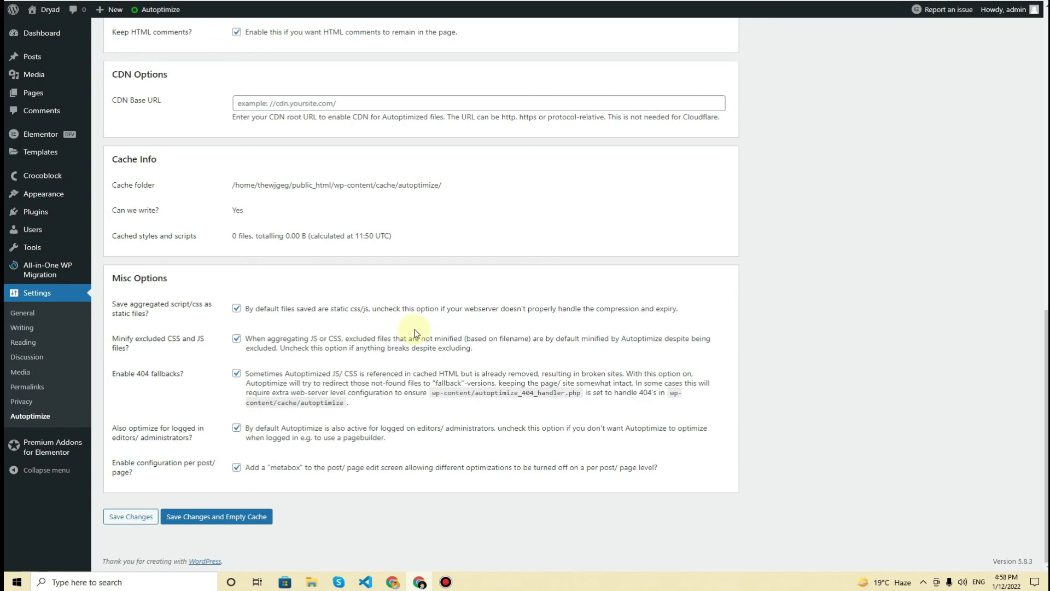
left_click(210, 525)
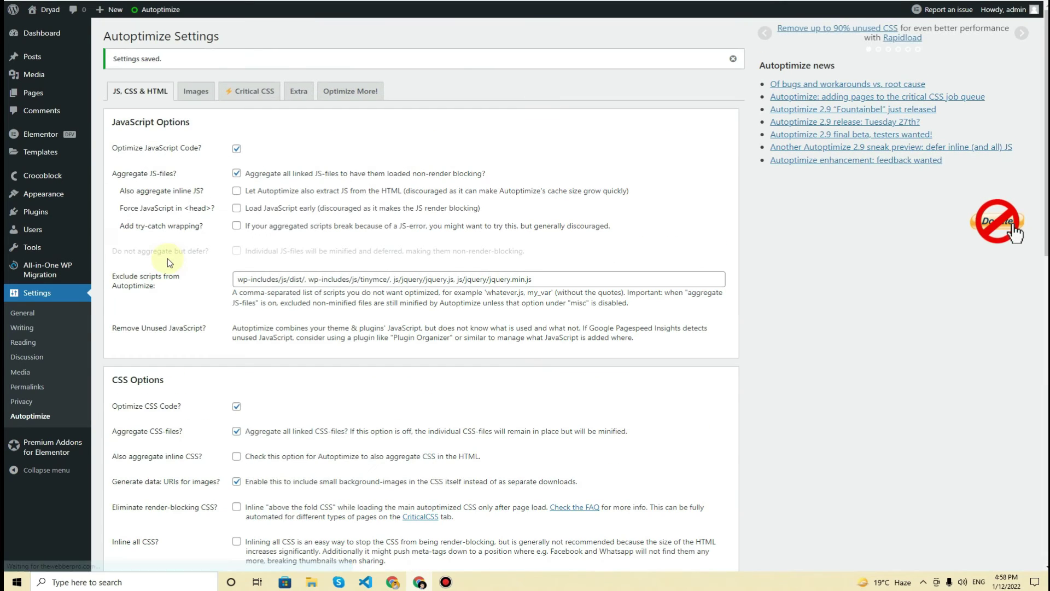
Review the saved JavaScript, CSS, HTML, CDN, cache and Misc settings over the whole Autoptimize page.
scroll(167, 258, "down", 3)
scroll(167, 259, "down", 10)
scroll(166, 259, "up", 15)
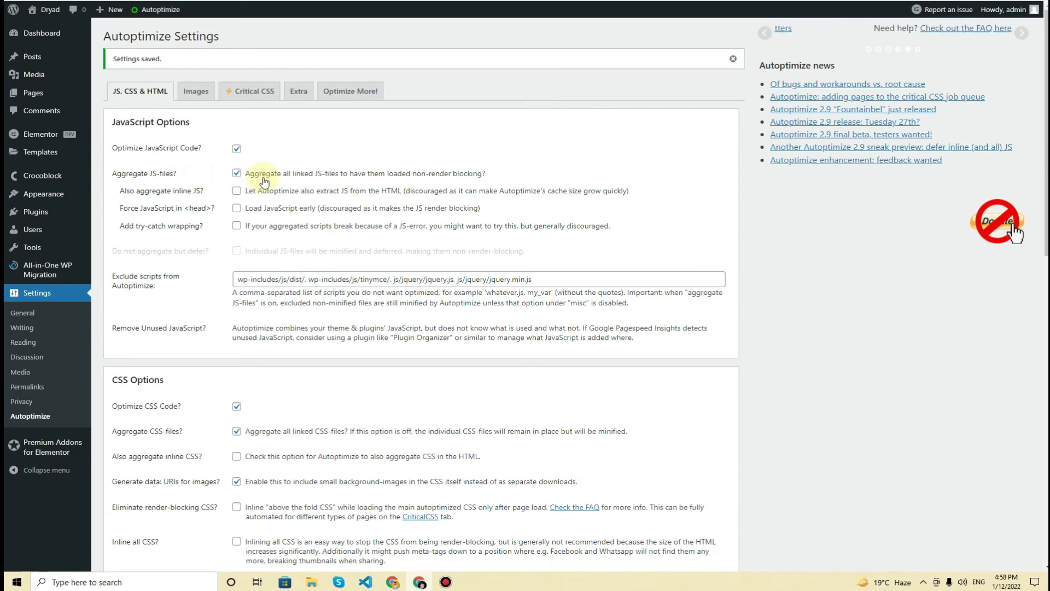
scroll(268, 188, "down", 1)
scroll(268, 188, "down", 4)
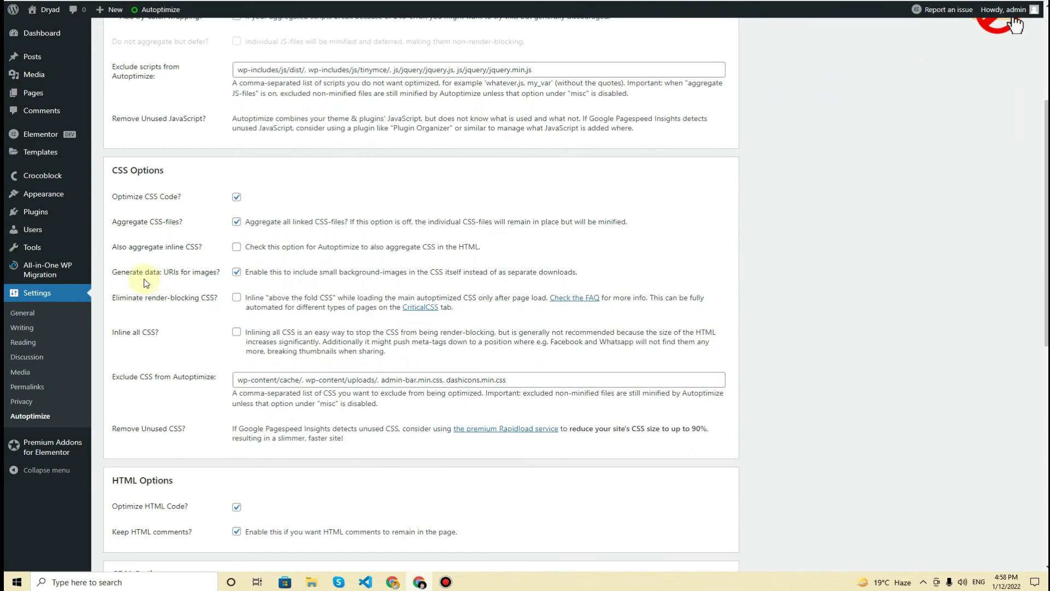
scroll(208, 283, "down", 5)
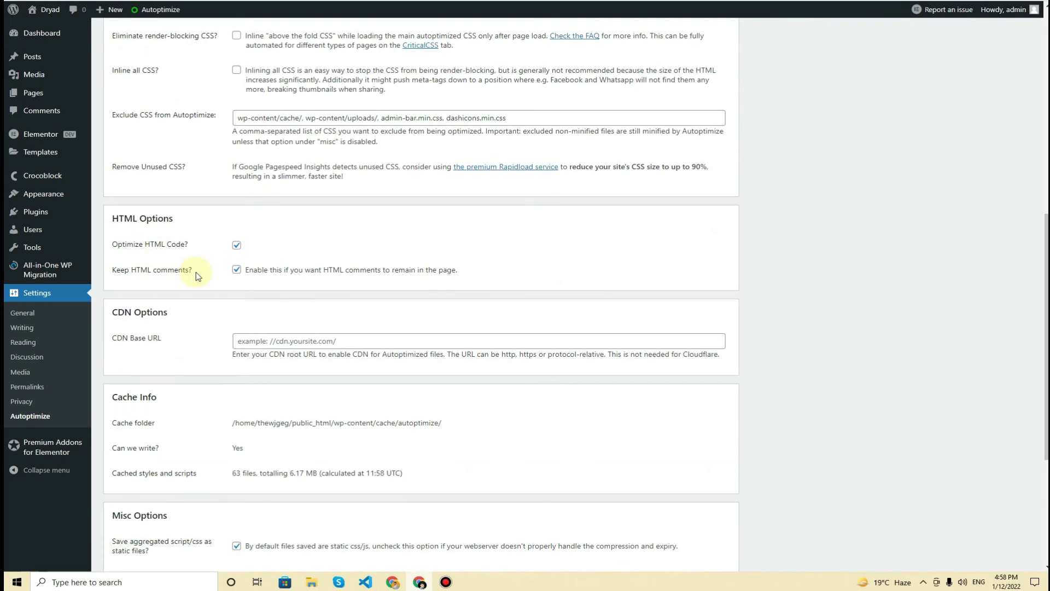
scroll(208, 271, "down", 4)
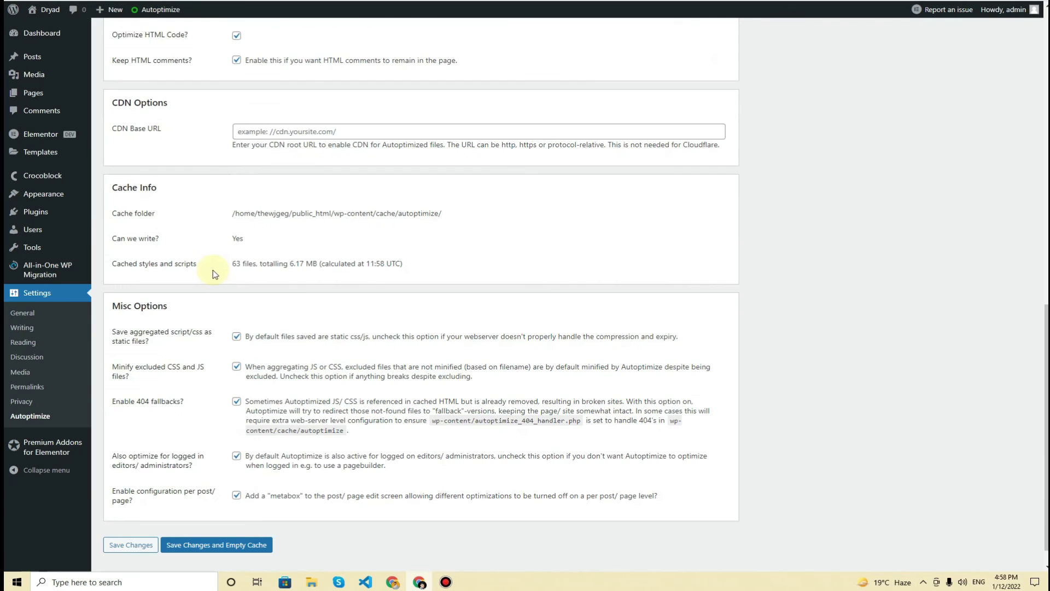
scroll(212, 271, "down", 1)
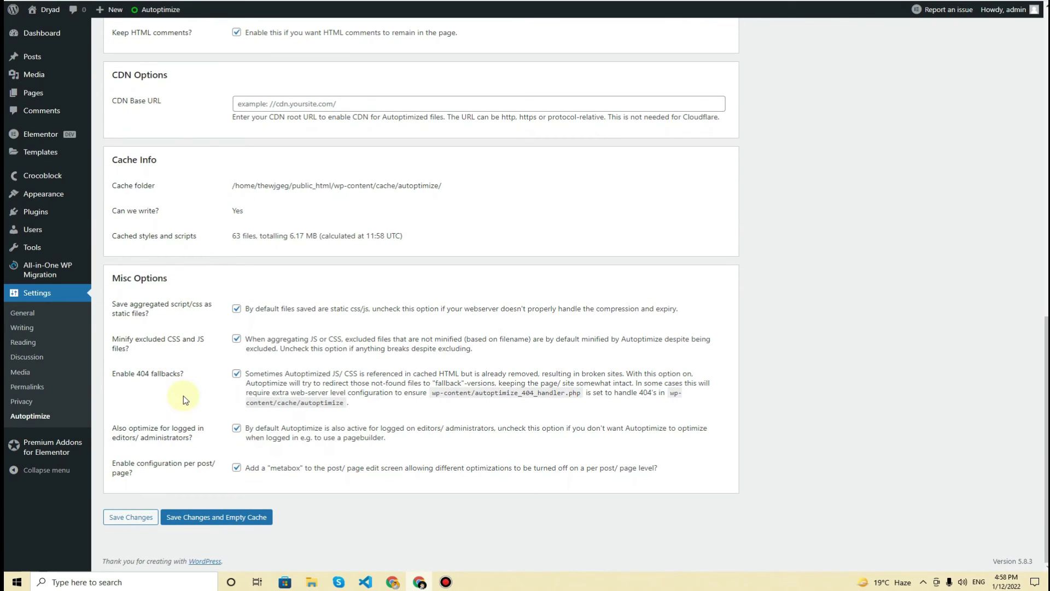
scroll(183, 396, "up", 15)
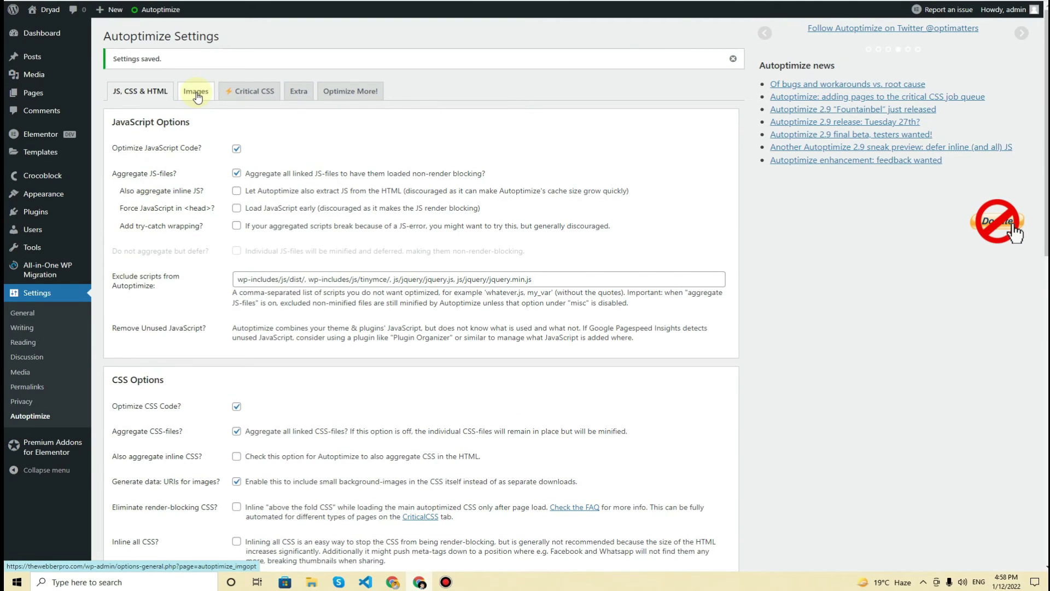
Open the image optimization settings and check the options that Optimize Images offers, leaving it disabled.
left_click(197, 93)
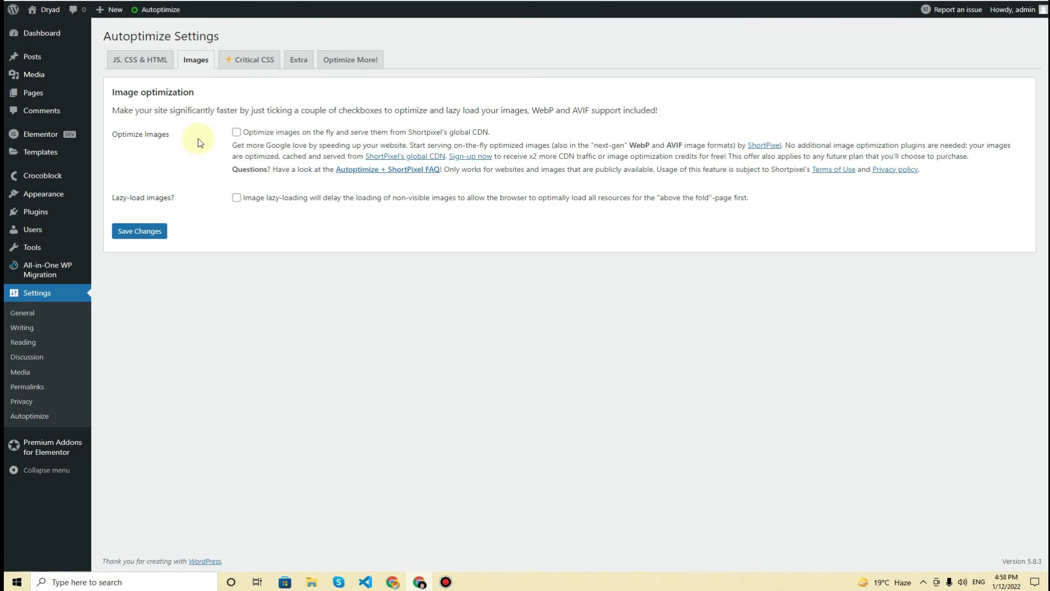
left_click_drag(178, 136, 132, 135)
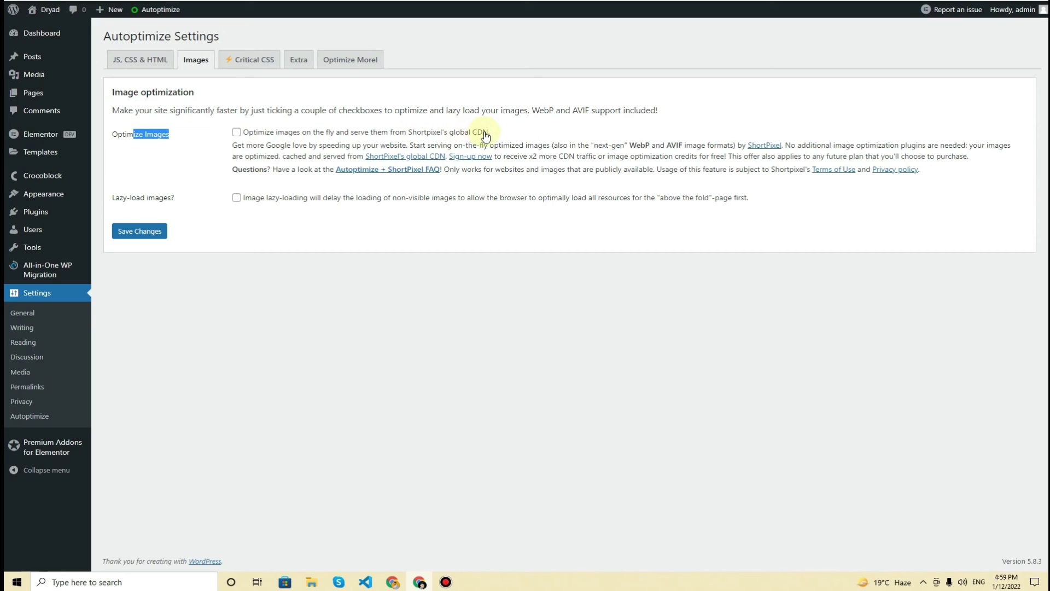
left_click(190, 121)
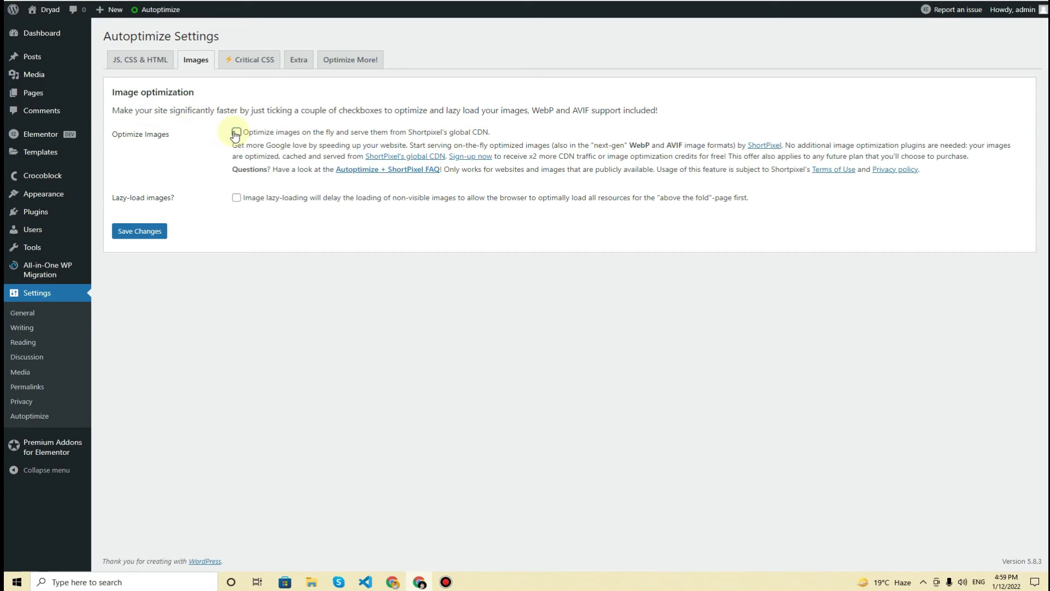
left_click(236, 132)
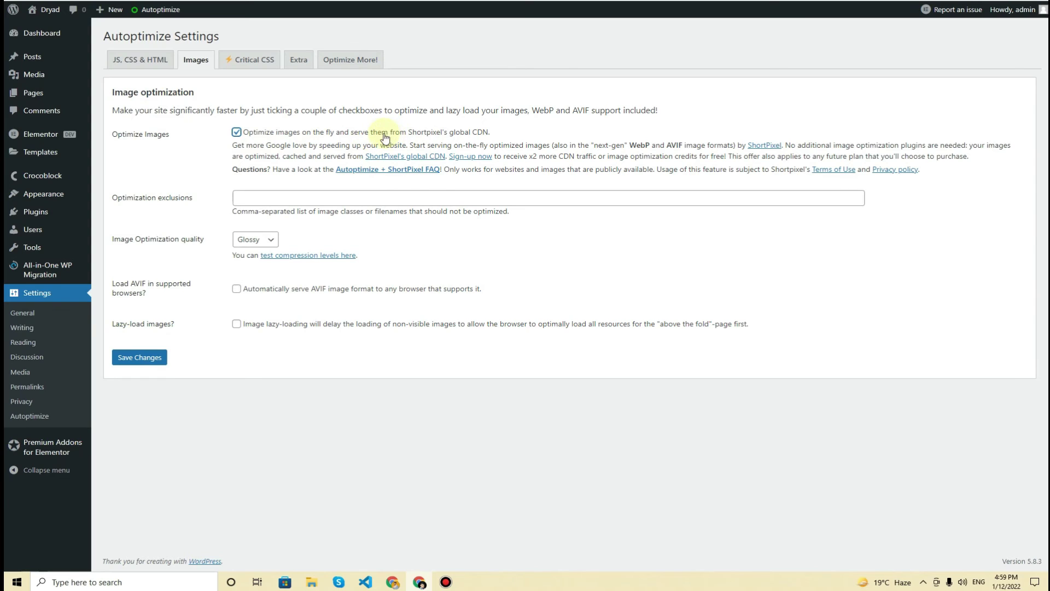
left_click(235, 133)
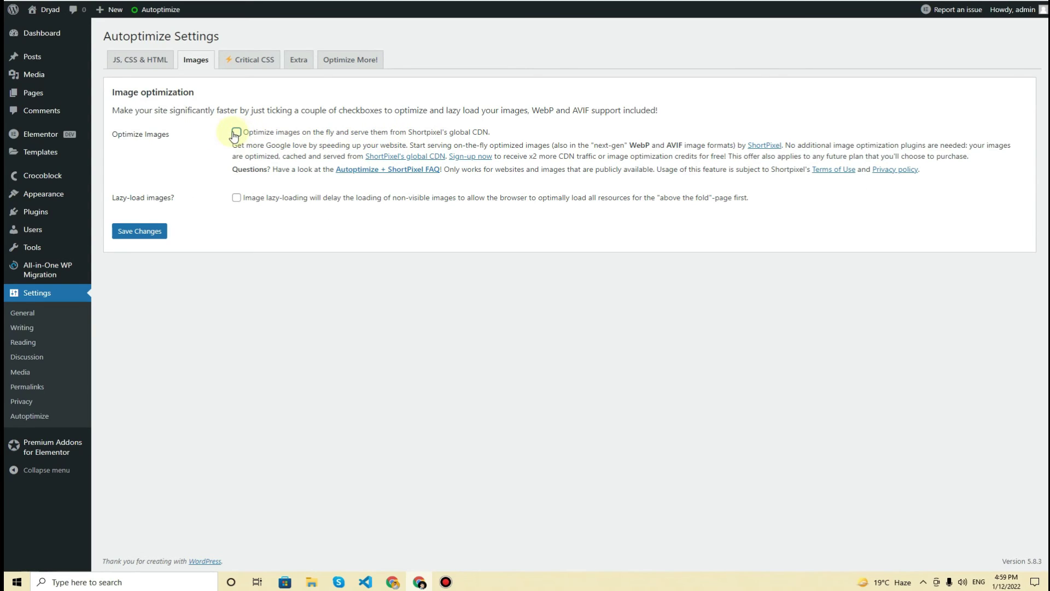
Enable Lazy-load images, save the image settings and dismiss the notice.
left_click(240, 200)
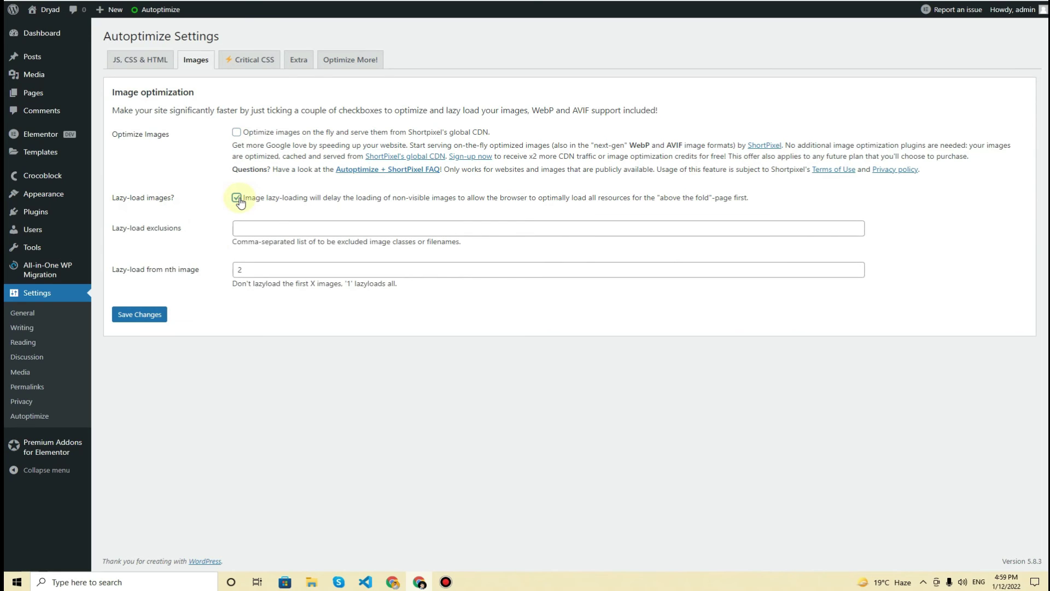
left_click(150, 314)
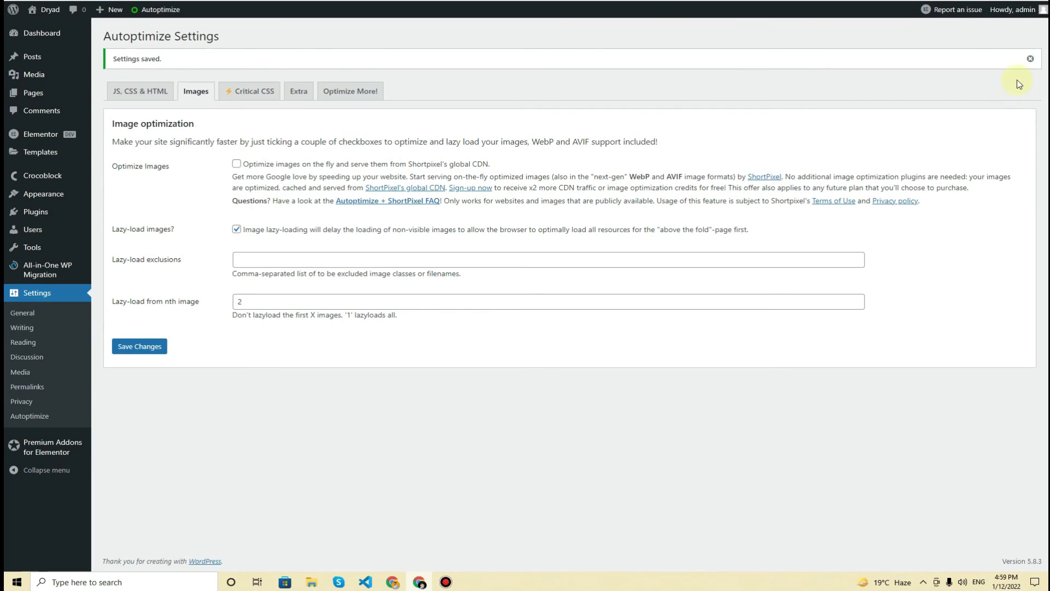
left_click(1030, 58)
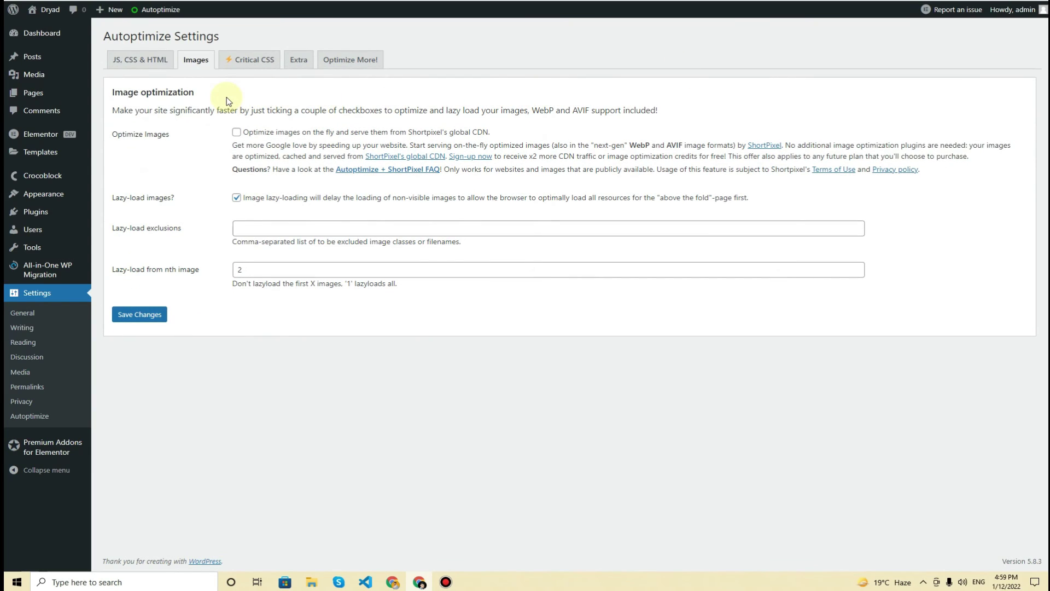
Review the Critical CSS settings, including the render-blocking CSS explanation, the API key field and the pricing note.
left_click(254, 69)
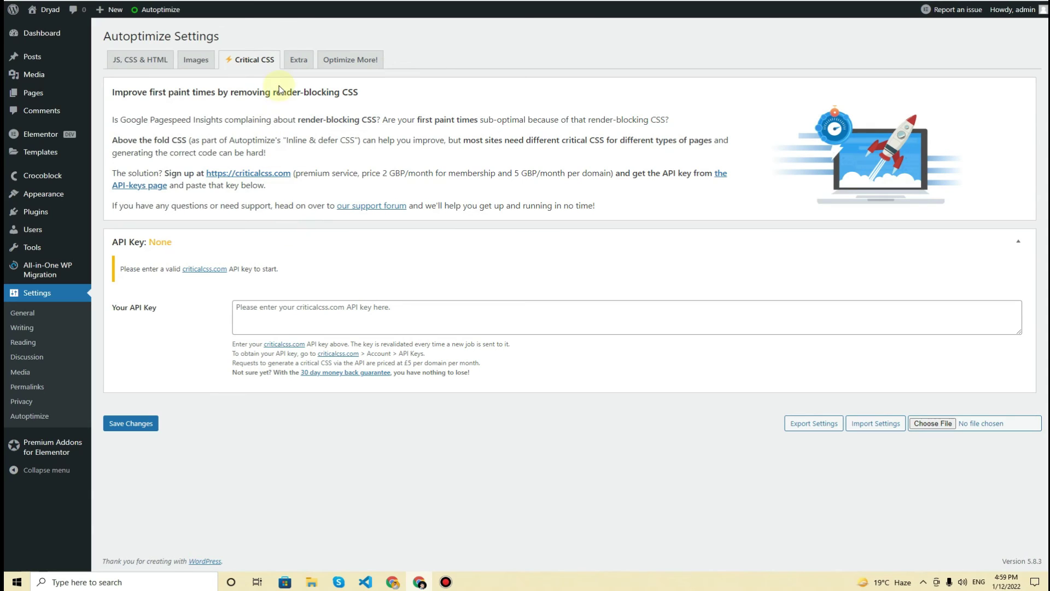
left_click_drag(275, 92, 408, 98)
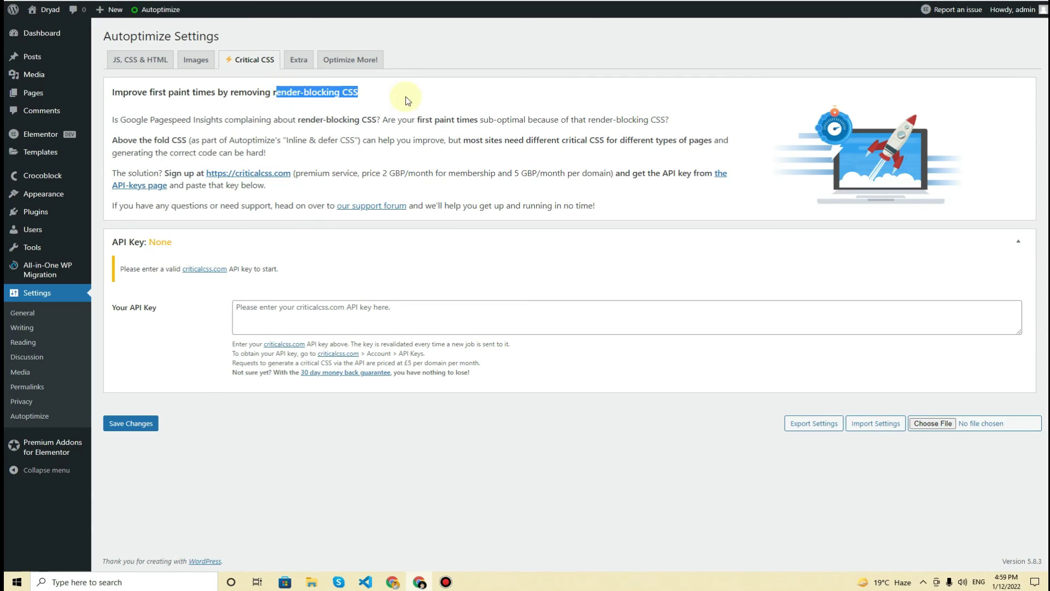
left_click(293, 316)
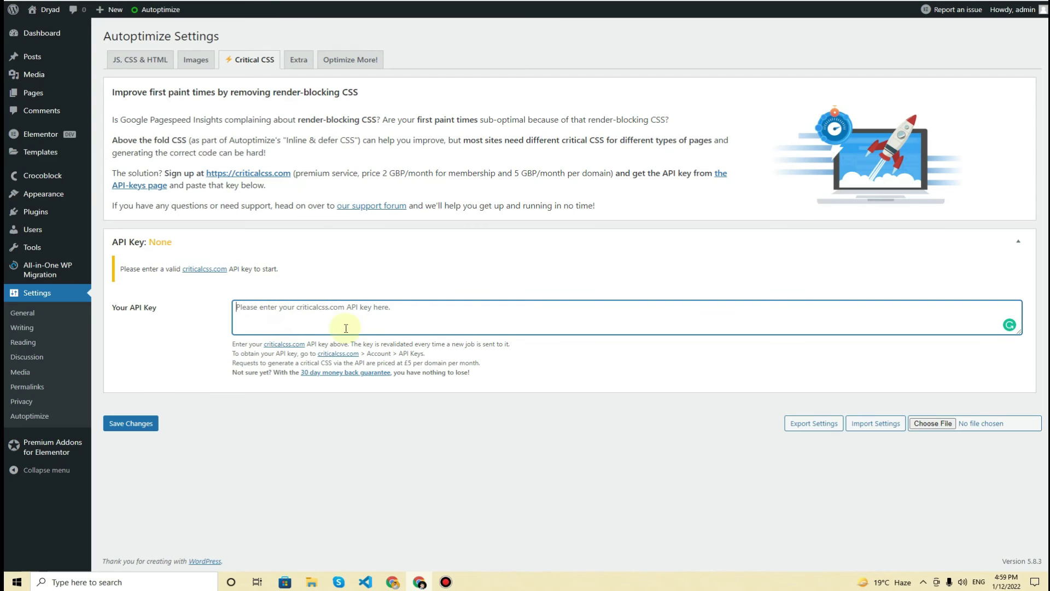
left_click_drag(402, 363, 489, 365)
left_click(388, 363)
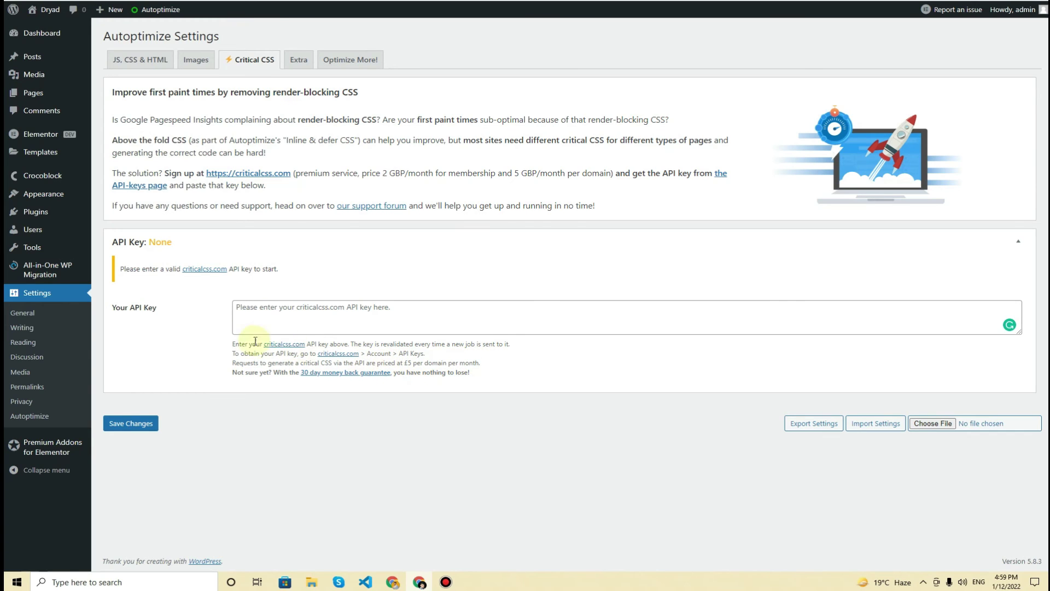
Examine the Google Fonts options in the Extra settings, from Leave as is to the deprecated webfont.js loading.
left_click(302, 66)
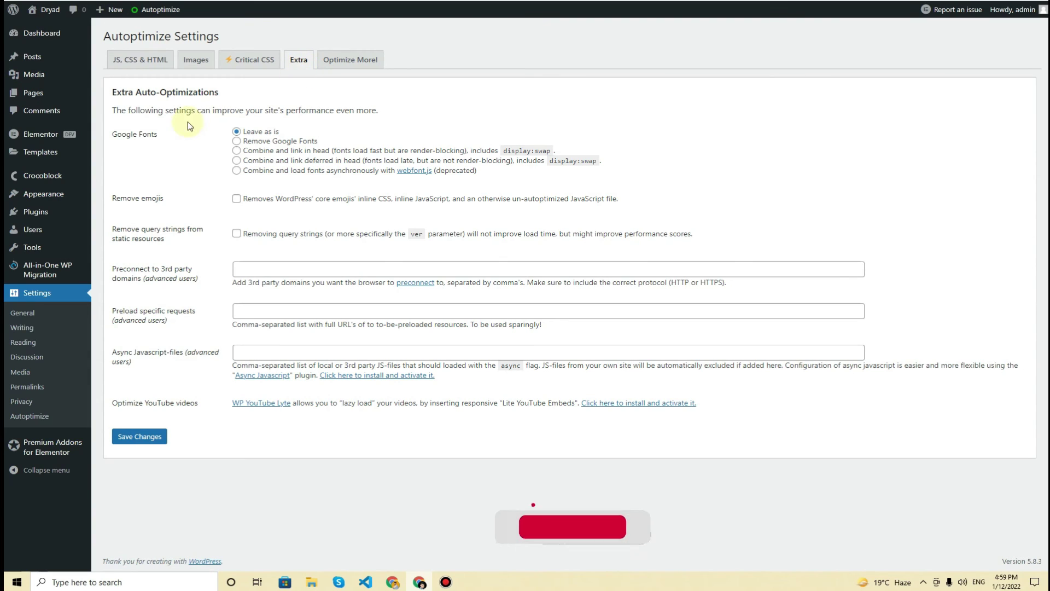
left_click_drag(127, 136, 186, 140)
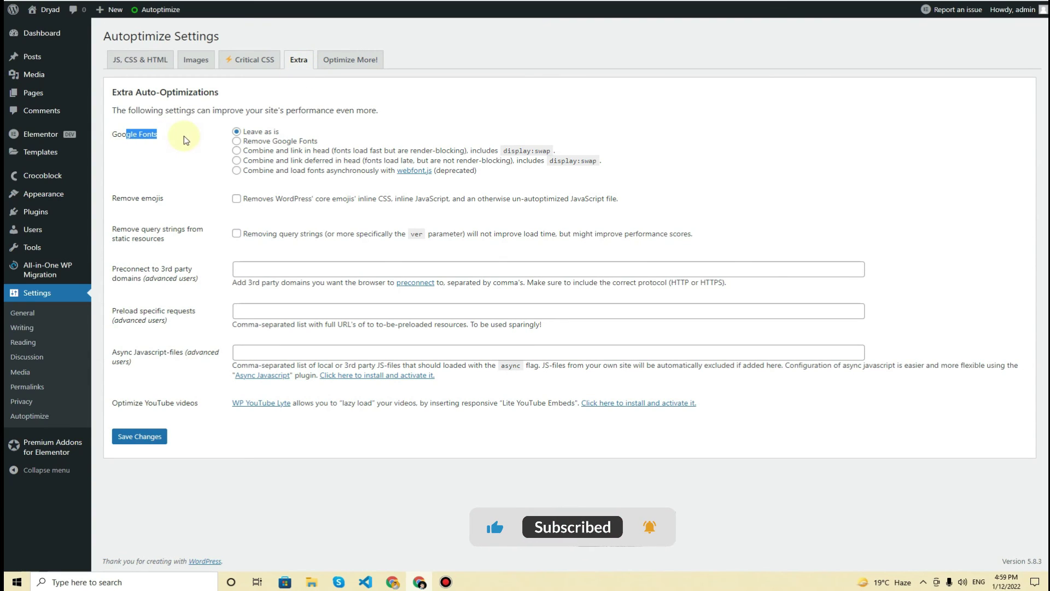
left_click(261, 135)
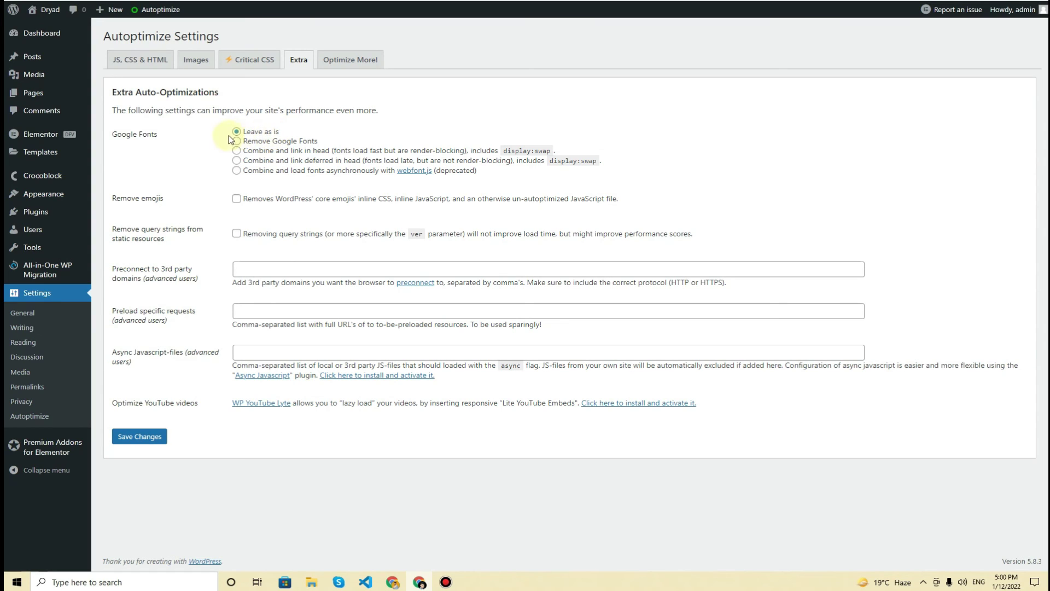
left_click_drag(264, 141, 327, 147)
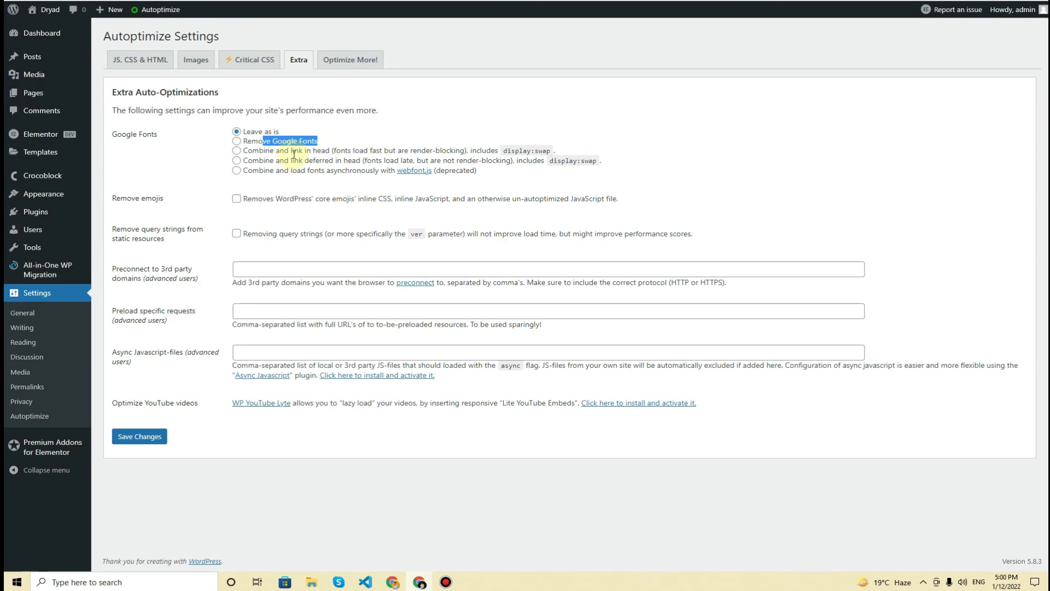
left_click_drag(293, 153, 341, 154)
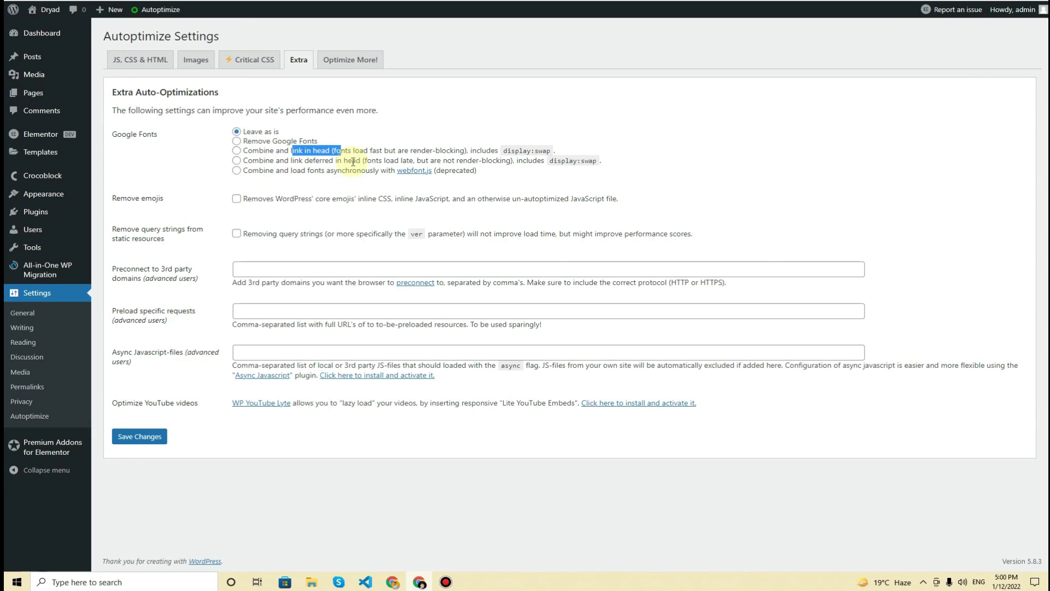
left_click_drag(353, 162, 321, 161)
left_click_drag(511, 161, 599, 164)
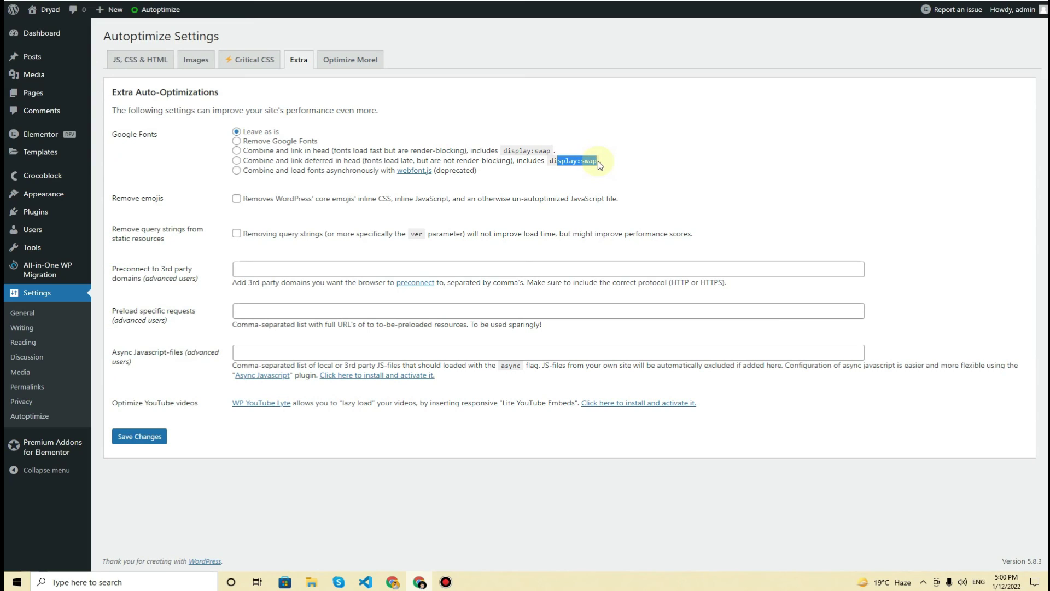
left_click(268, 170)
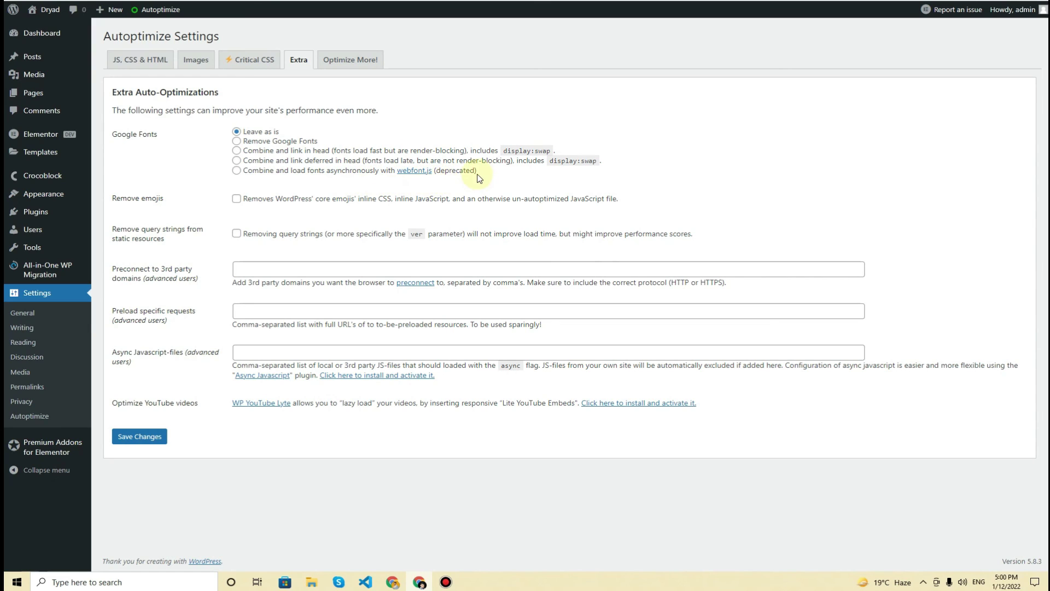
left_click_drag(477, 173, 436, 174)
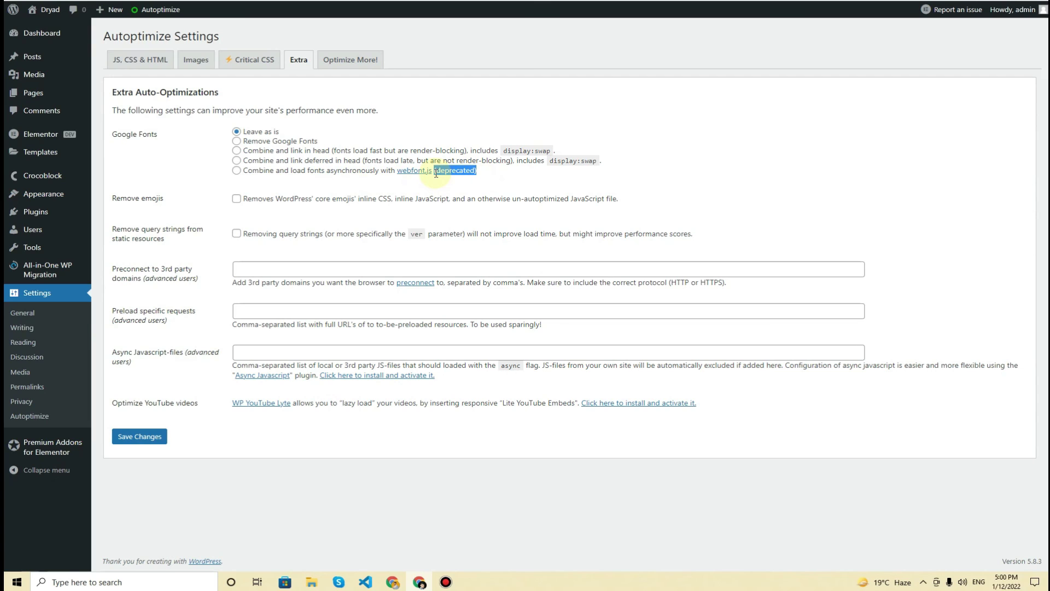
Keep Google Fonts on Leave as is, enable Remove emojis and Remove query strings from static resources, and save the extra settings.
left_click(236, 160)
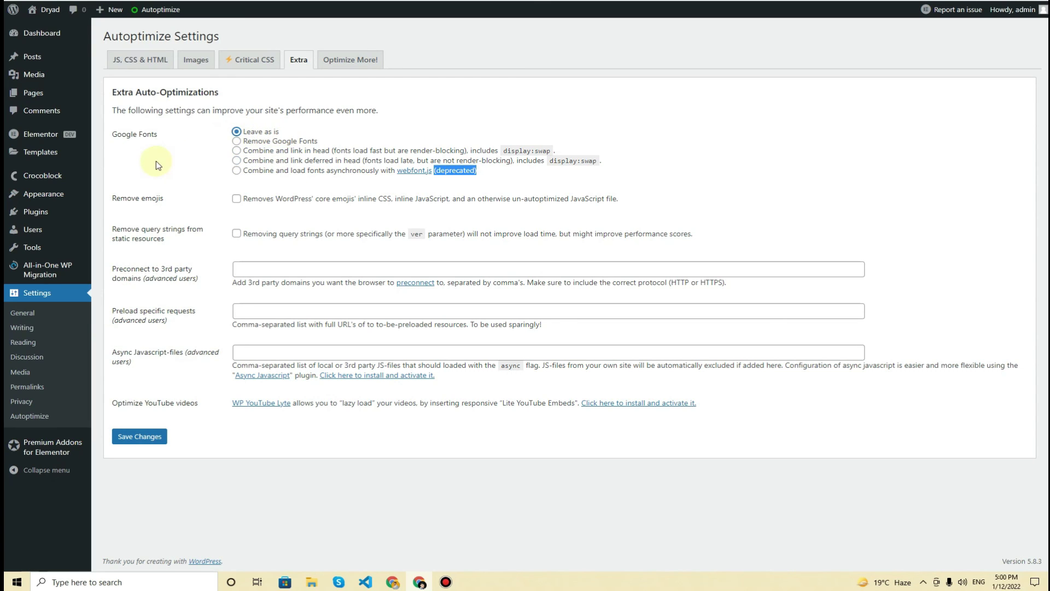
left_click(270, 132)
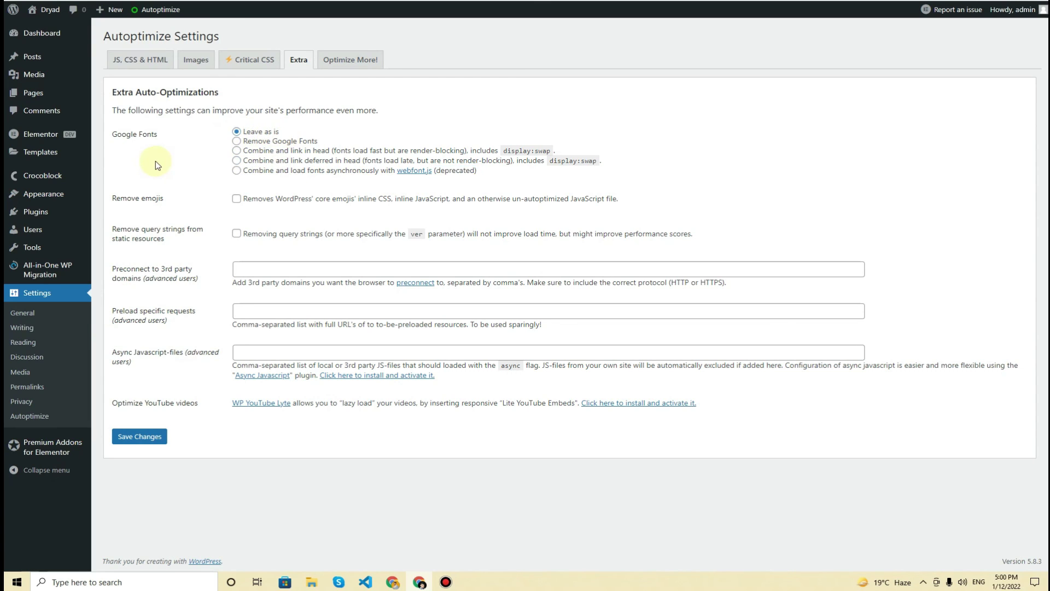
left_click(237, 200)
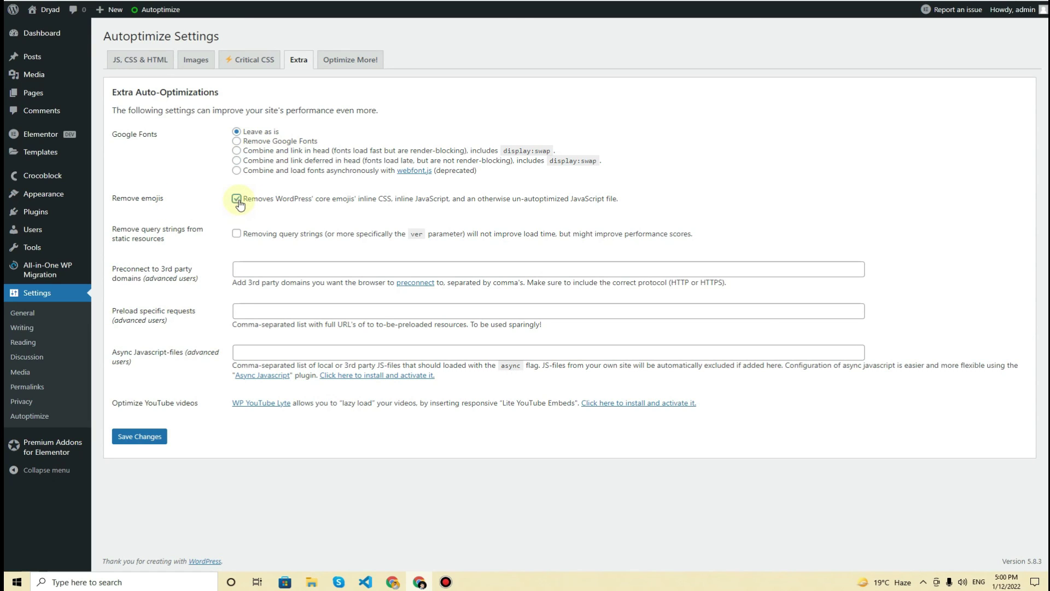
left_click(237, 235)
left_click(156, 437)
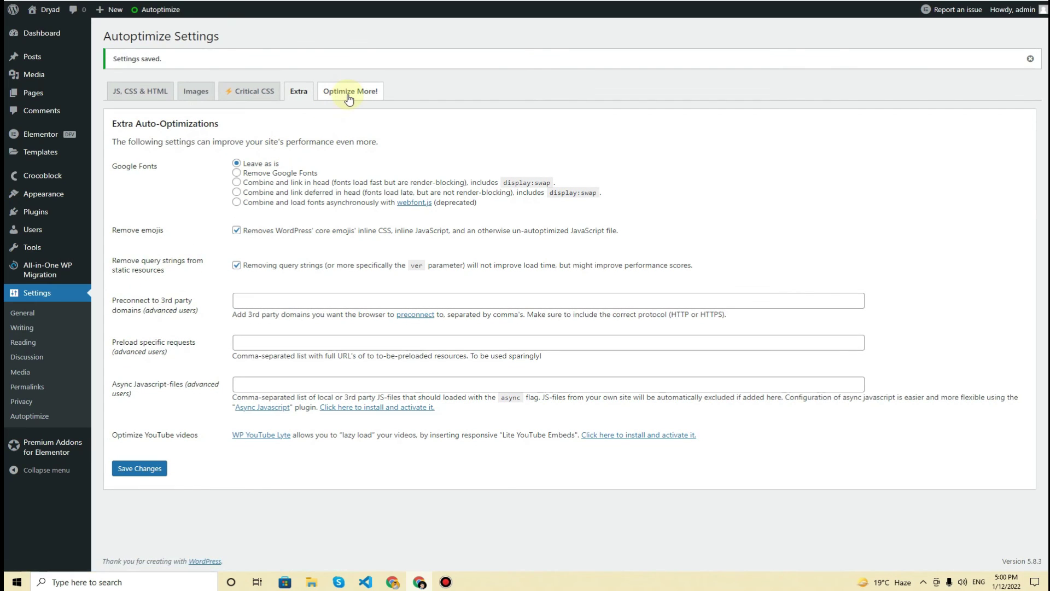
Look over the recommended services under Optimize More! and return to the JS, CSS & HTML settings.
left_click(349, 98)
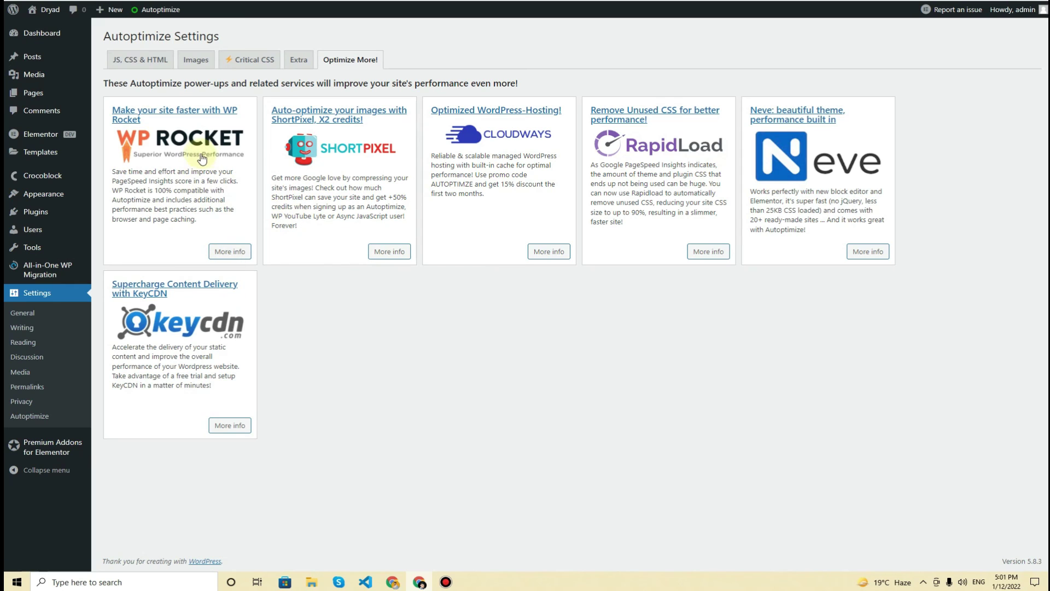
left_click(153, 59)
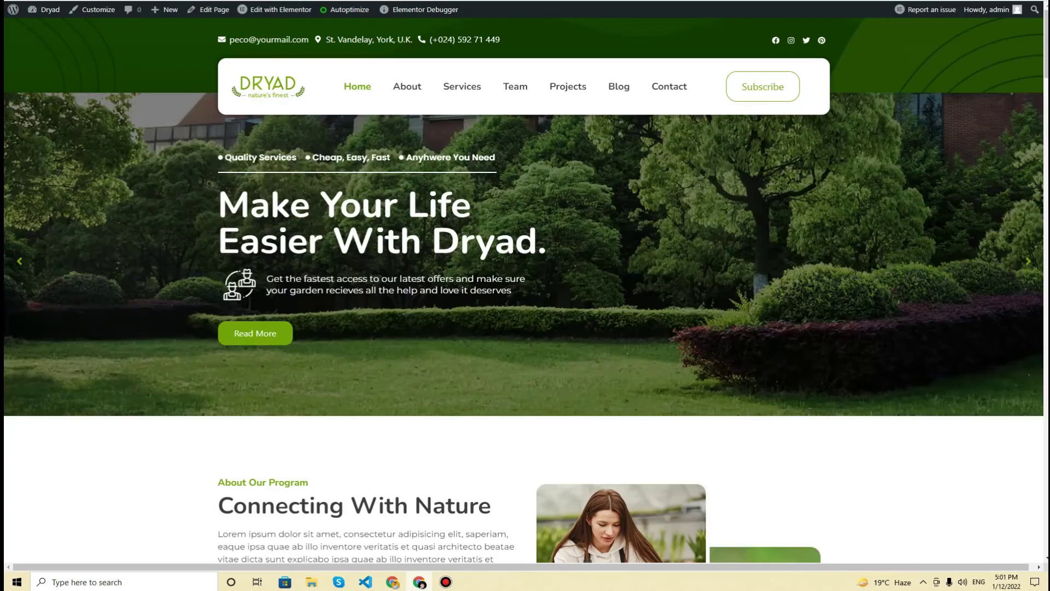
Check how the Dryad homepage loads and displays, from the hero slider to the services section.
scroll(235, 159, "down", 3)
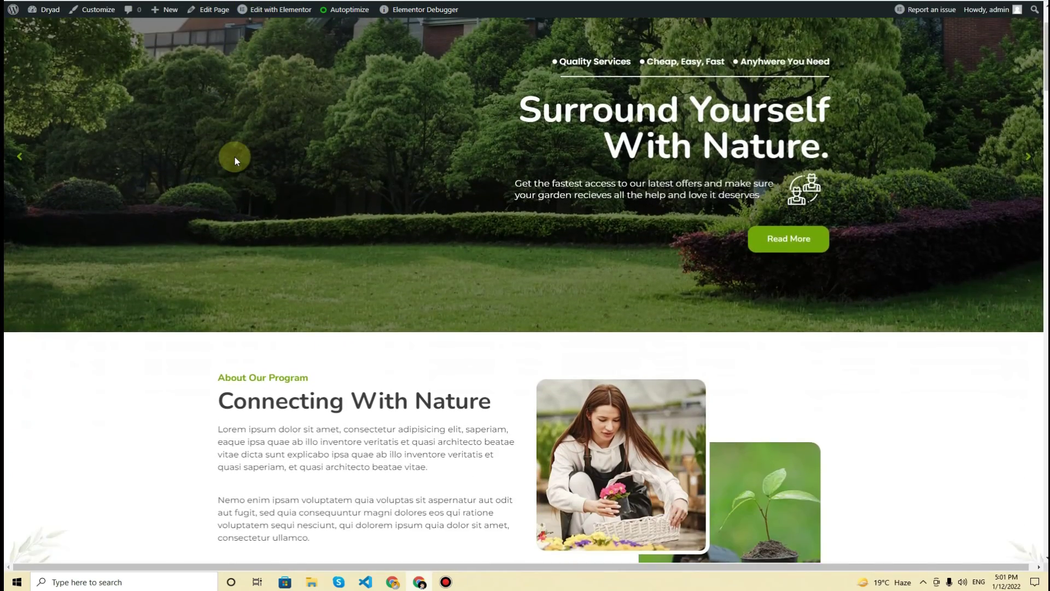
scroll(235, 159, "down", 7)
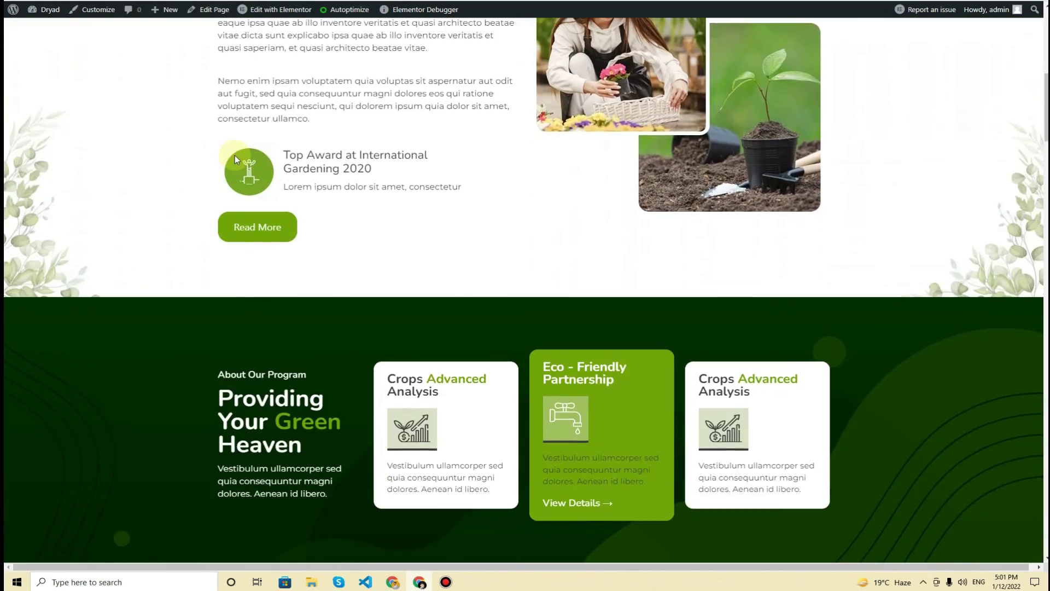
scroll(235, 159, "down", 2)
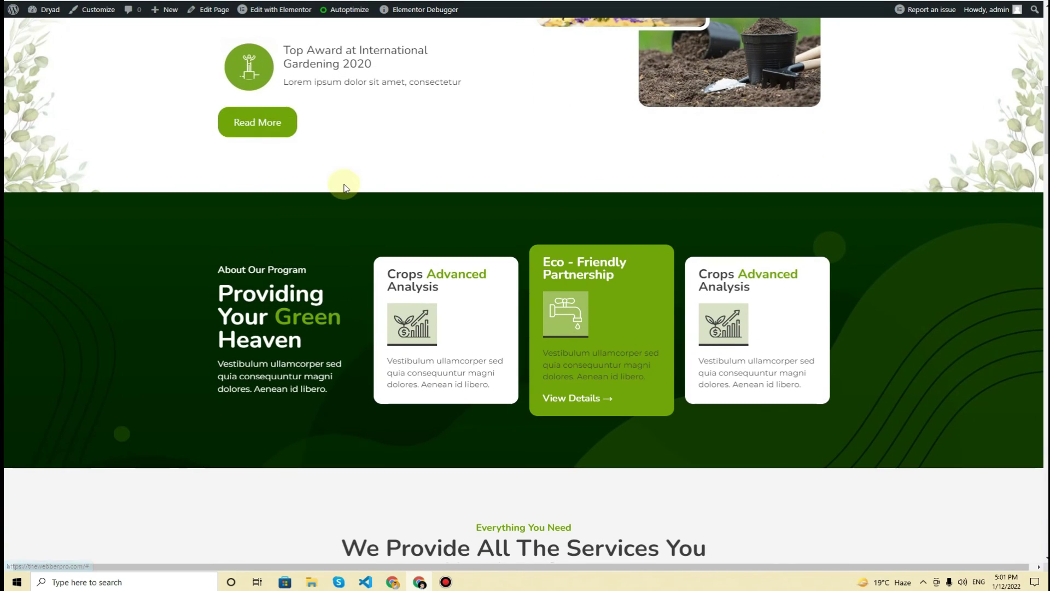
scroll(350, 186, "down", 2)
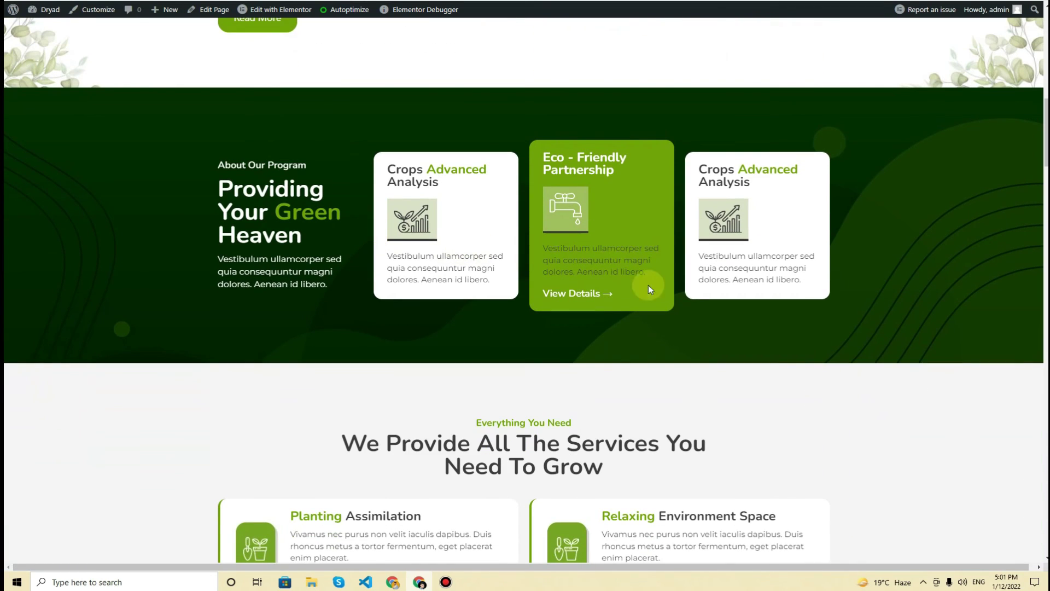
scroll(127, 159, "up", 8)
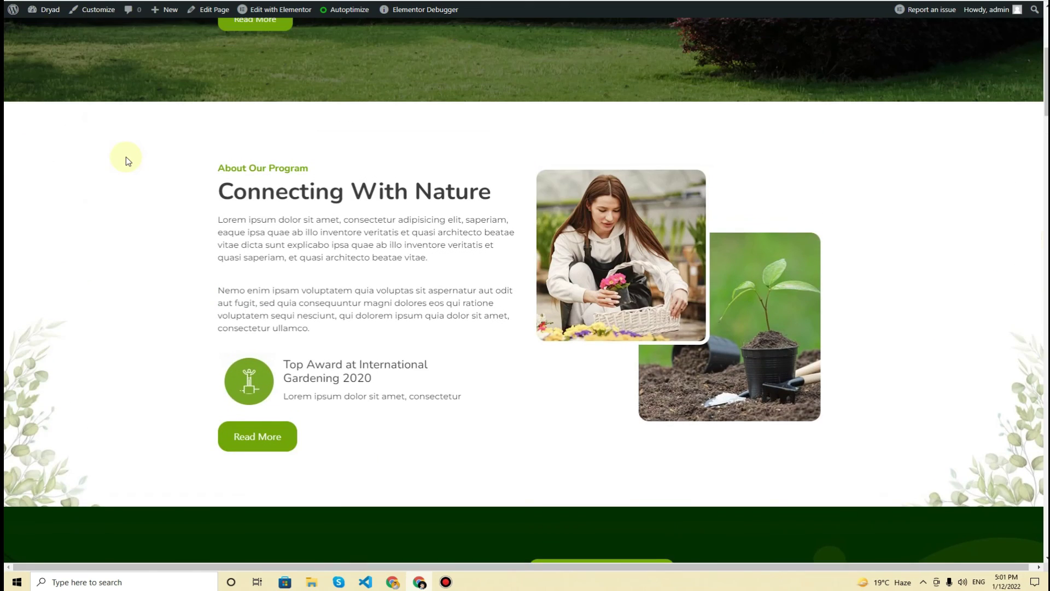